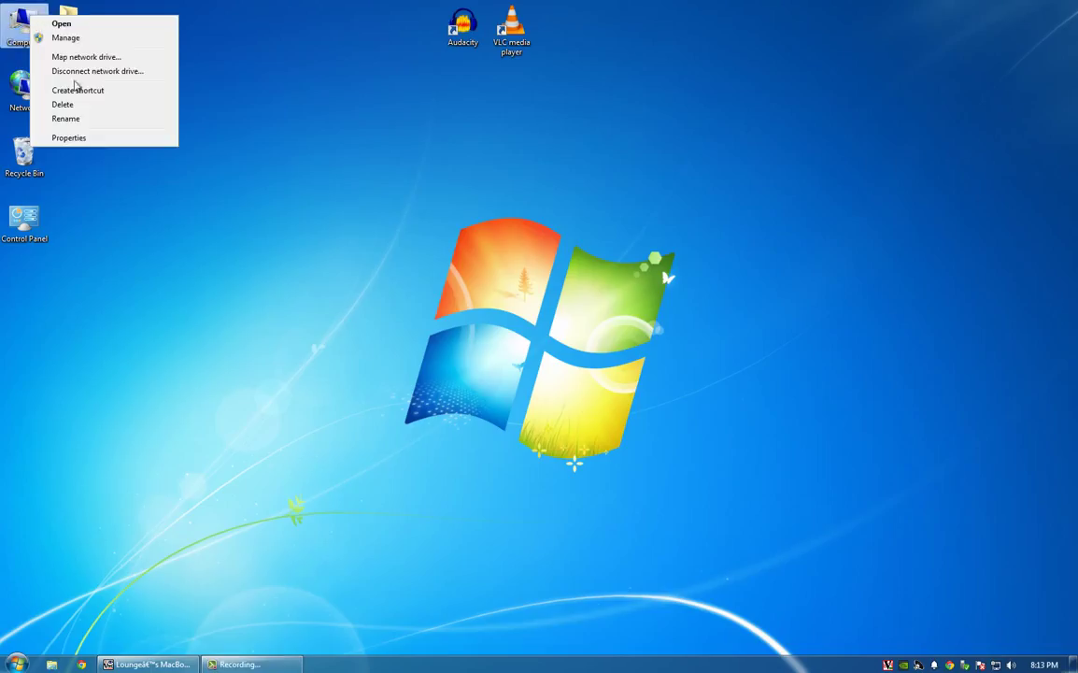
# View the Windows computer's basic system information through the Computer properties, and close it.
pyautogui.click(84, 138)
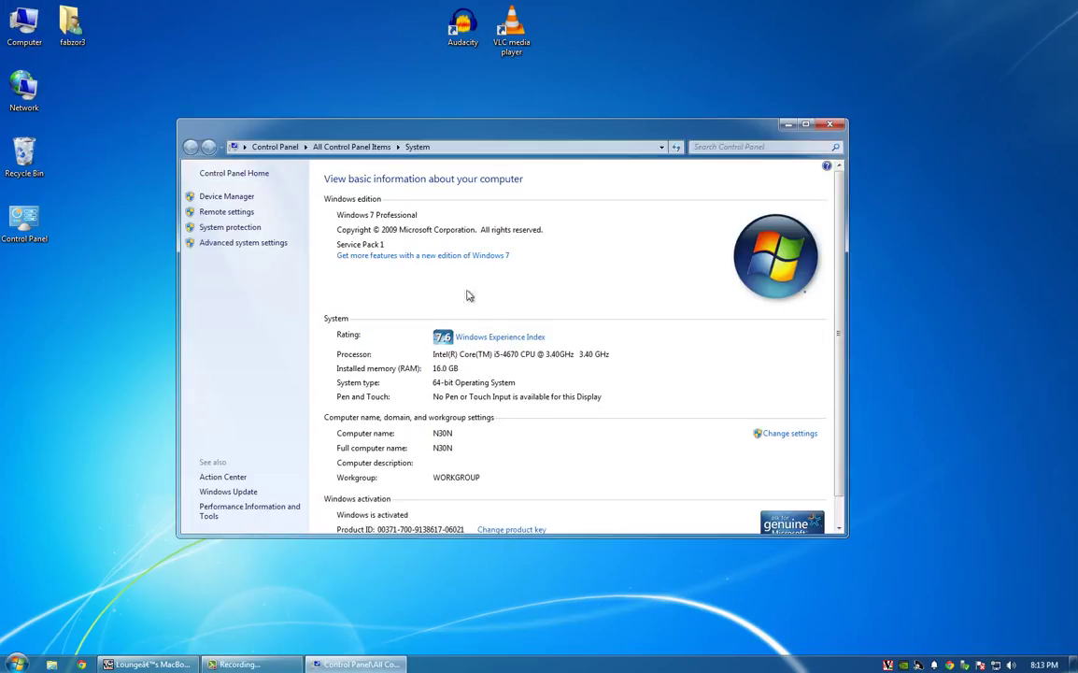
pyautogui.scroll(-1, 430, 269)
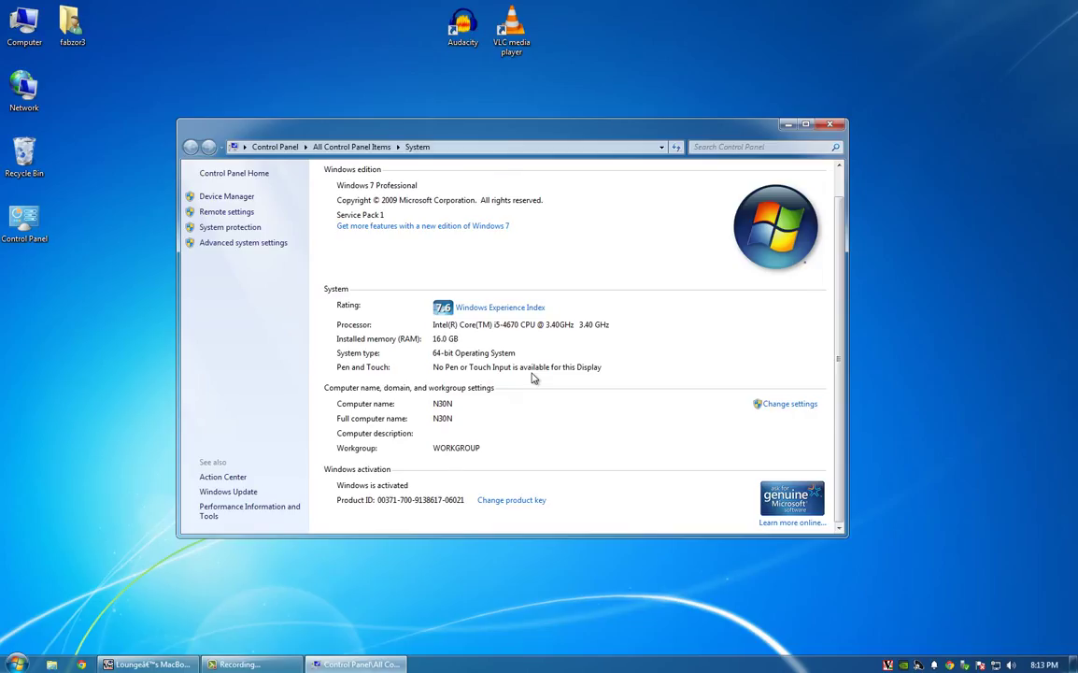
pyautogui.scroll(1, 534, 378)
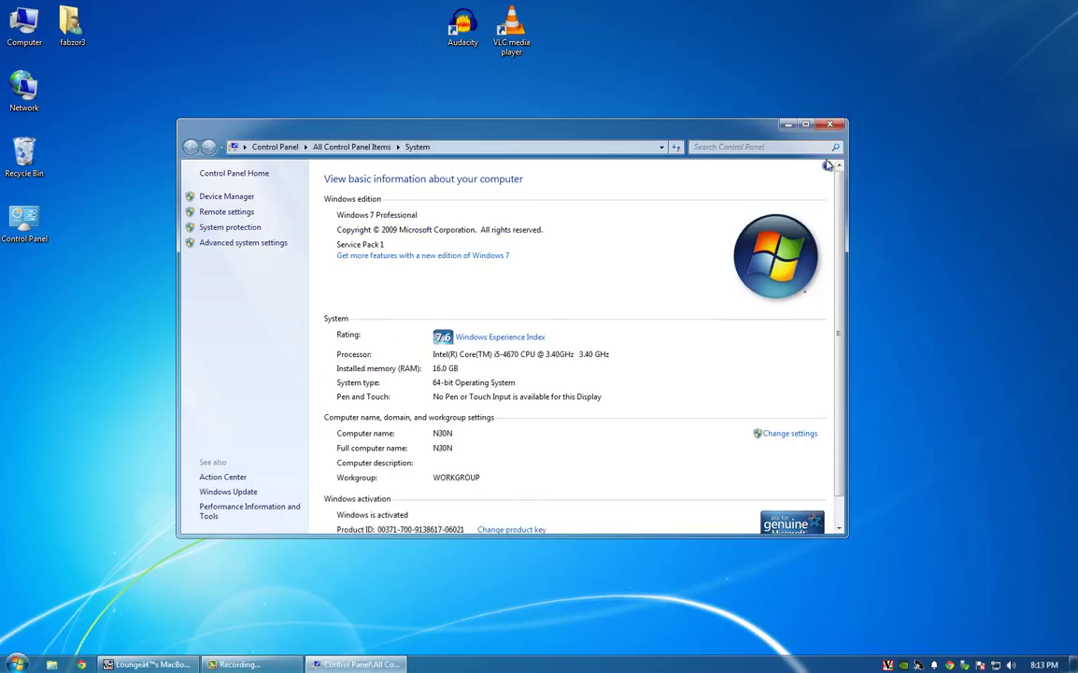
pyautogui.click(831, 125)
# Open the adapter settings from the Network properties to list the network connections.
pyautogui.rightClick(14, 88)
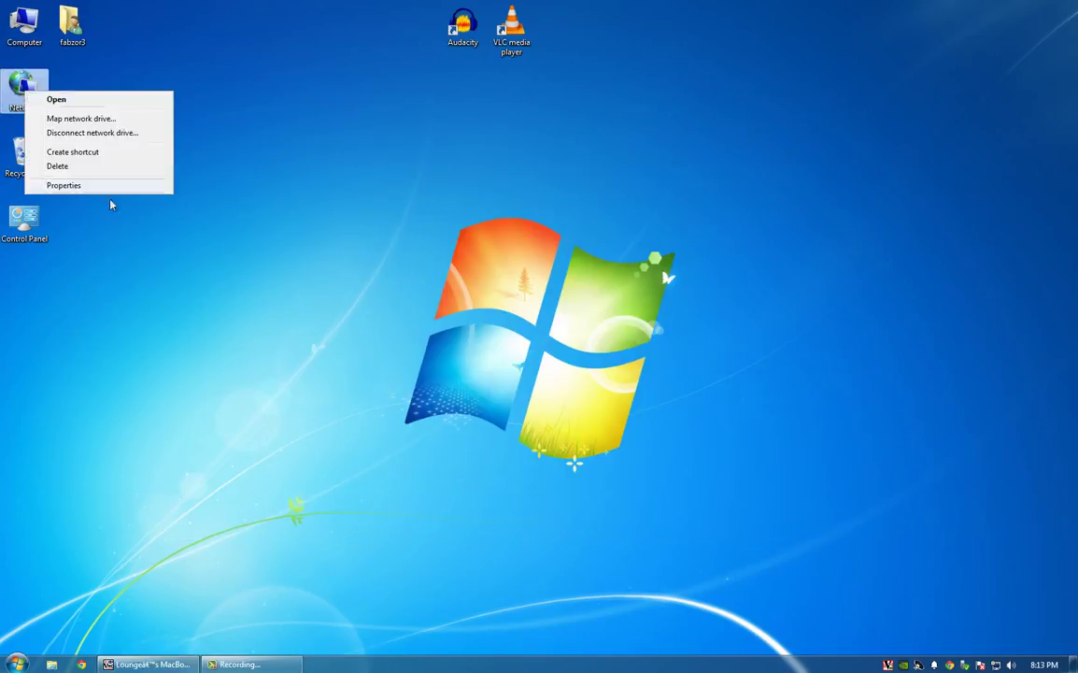
pyautogui.click(95, 186)
pyautogui.click(241, 199)
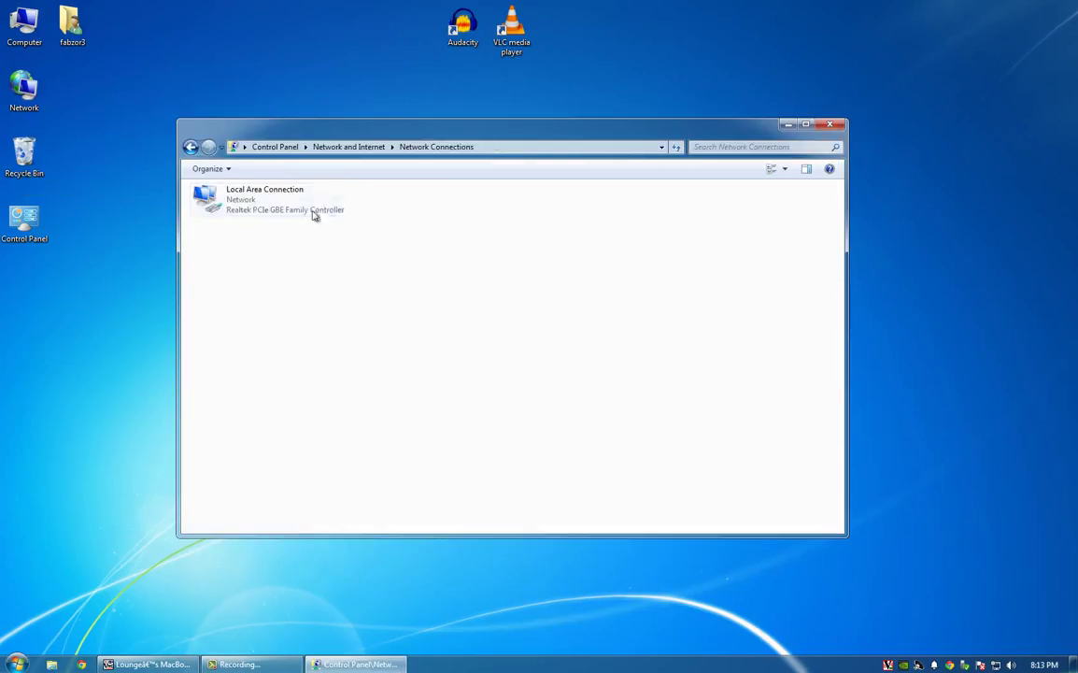
# Examine the Internet Protocol Version 4 (TCP/IPv4) properties of the Local Area Connection and dismiss the dialogs without changes.
pyautogui.click(311, 210)
pyautogui.click(298, 257)
pyautogui.rightClick(247, 208)
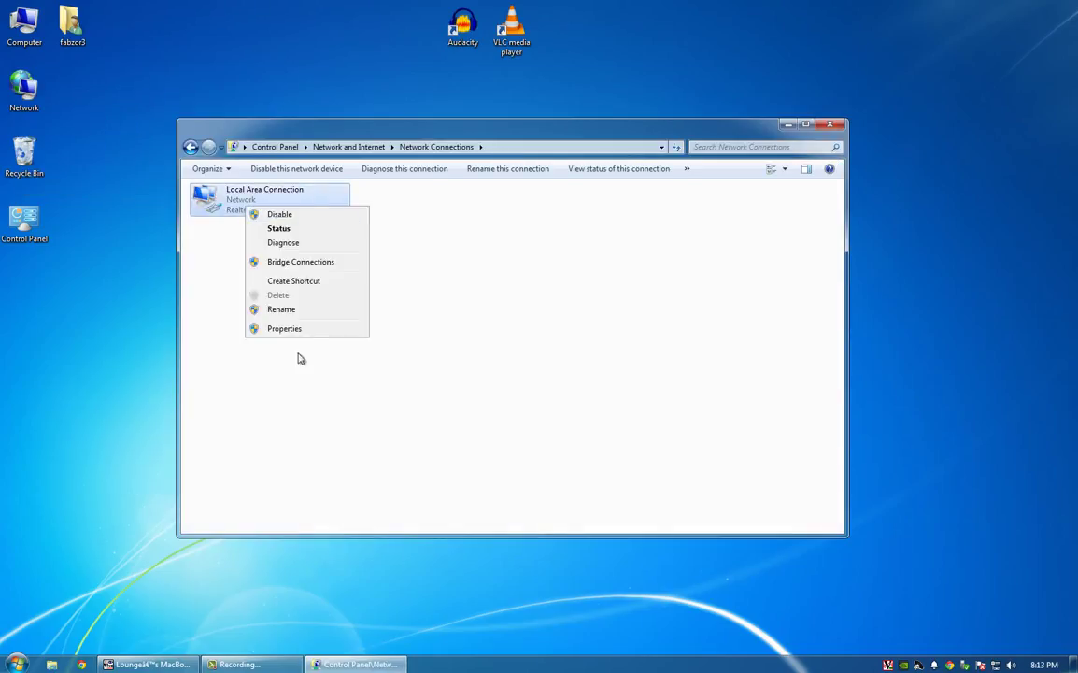
pyautogui.press('Escape')
pyautogui.hotkey('alt', 'Return')
pyautogui.click(271, 297)
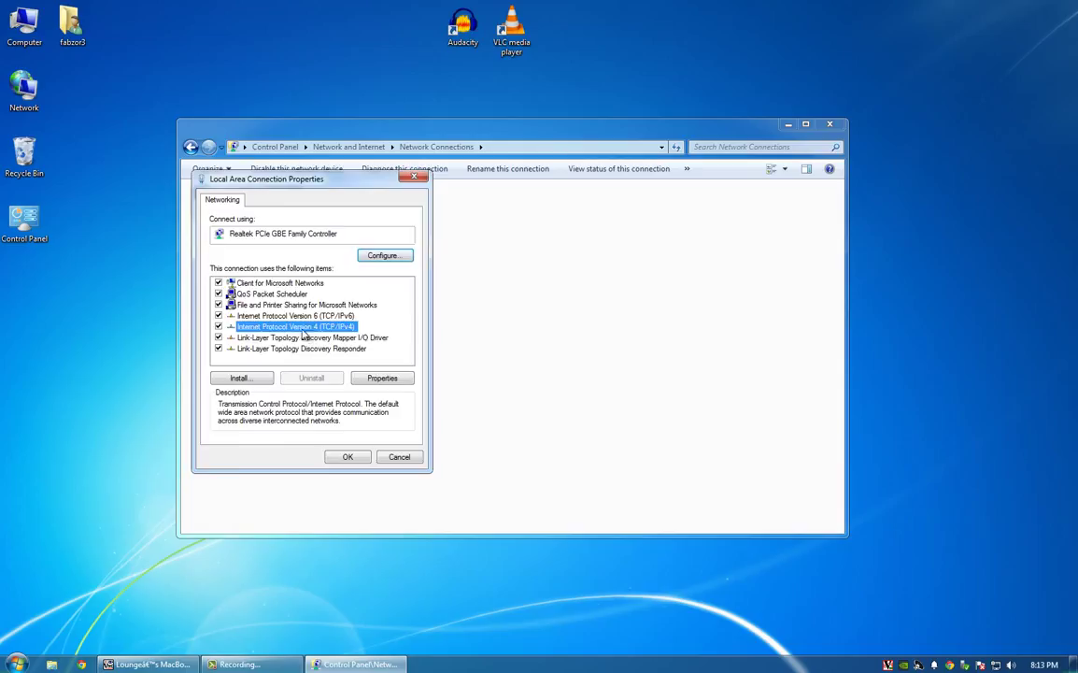
pyautogui.click(385, 378)
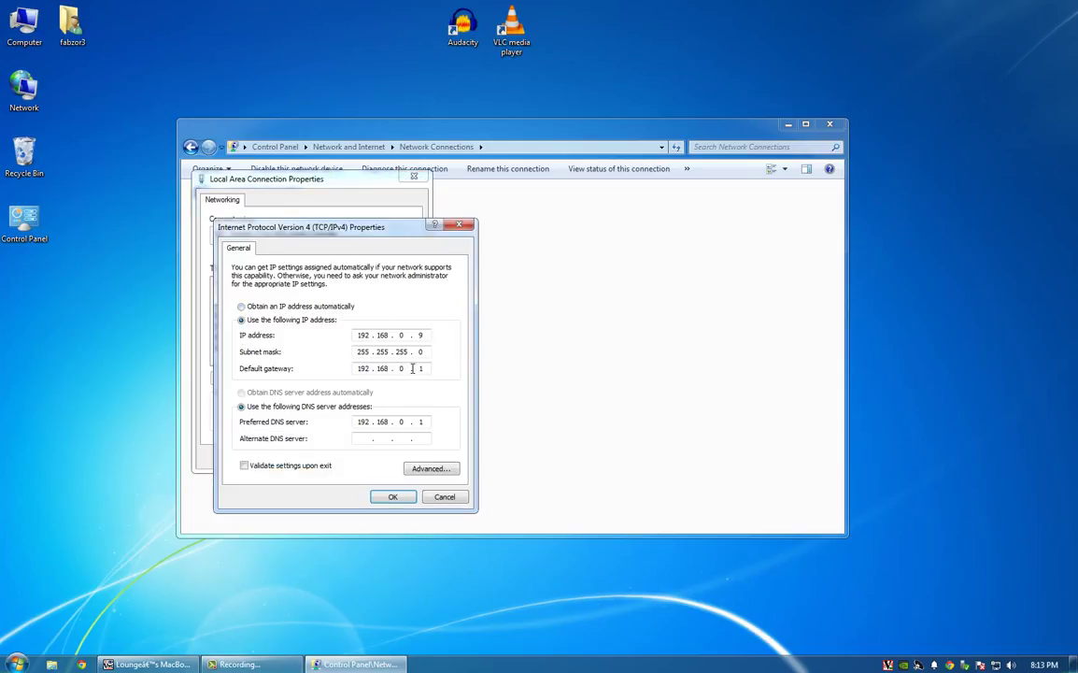
pyautogui.click(443, 497)
pyautogui.click(399, 457)
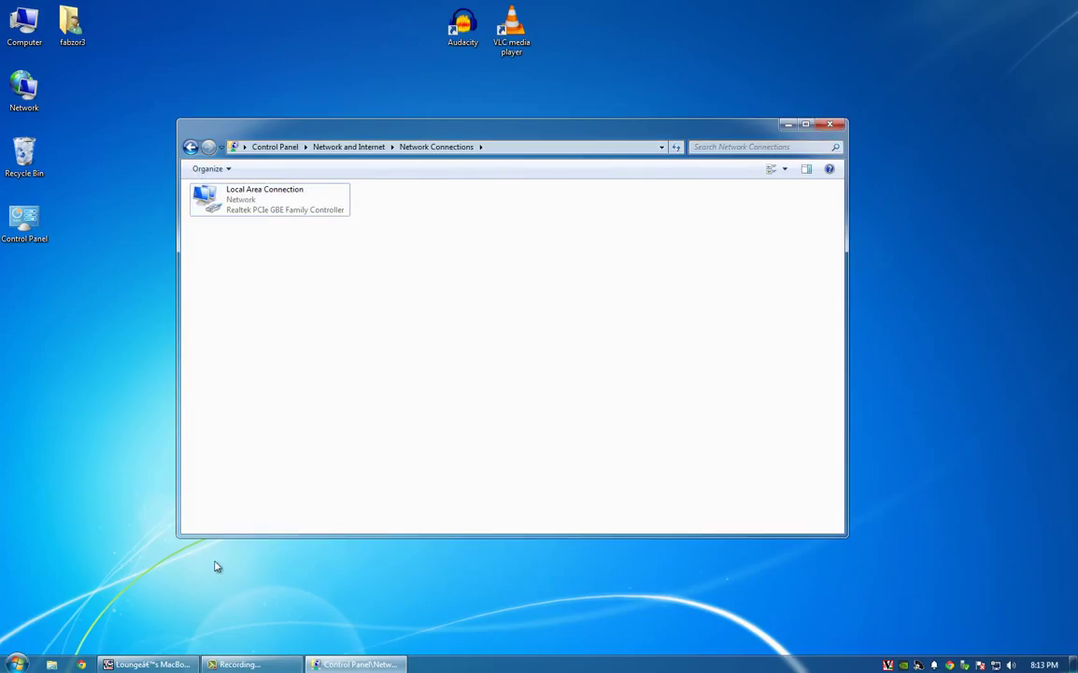
# Switch to the MacBook Pro session in TightVNC Viewer and check the Mac OS X version in About This Mac.
pyautogui.click(147, 664)
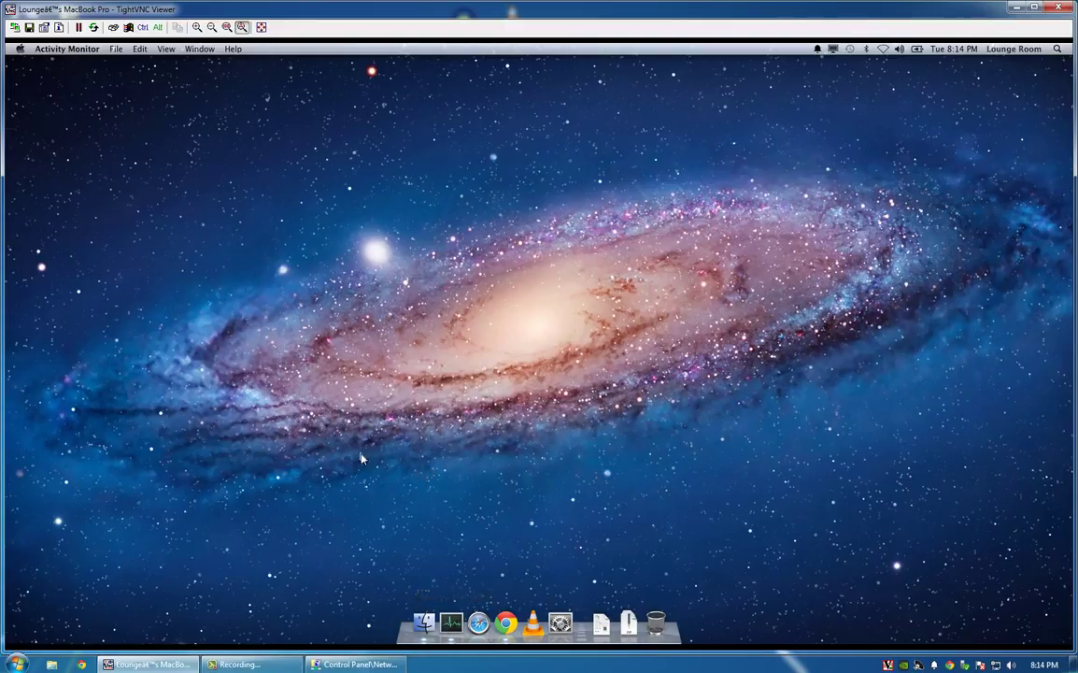
pyautogui.click(20, 51)
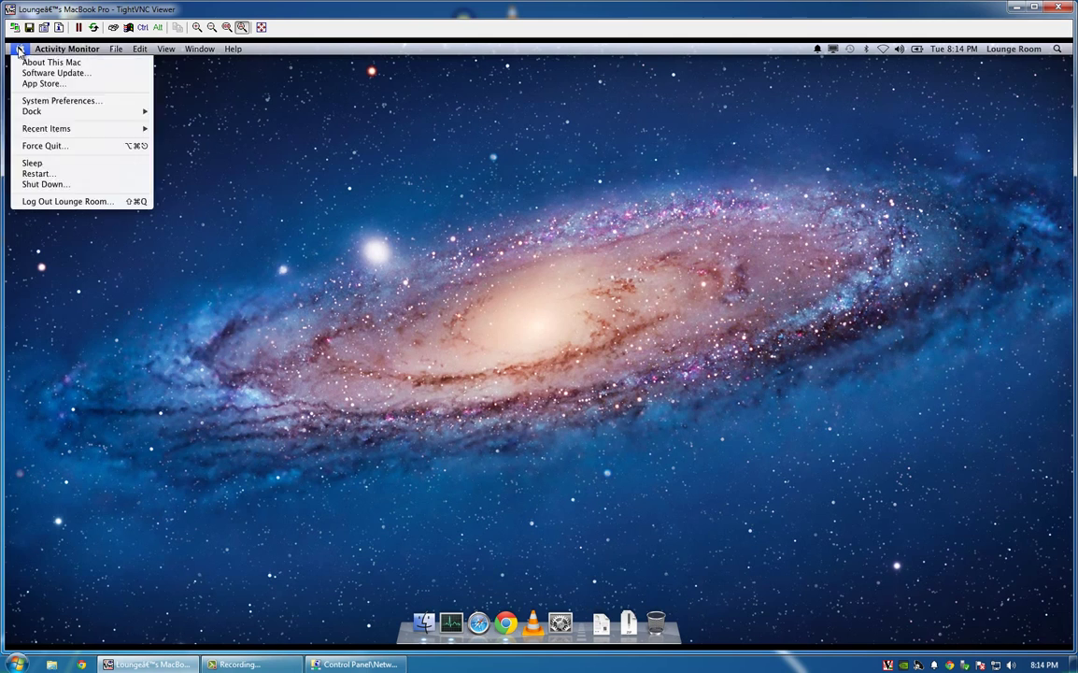
pyautogui.click(19, 51)
pyautogui.click(23, 52)
pyautogui.click(33, 63)
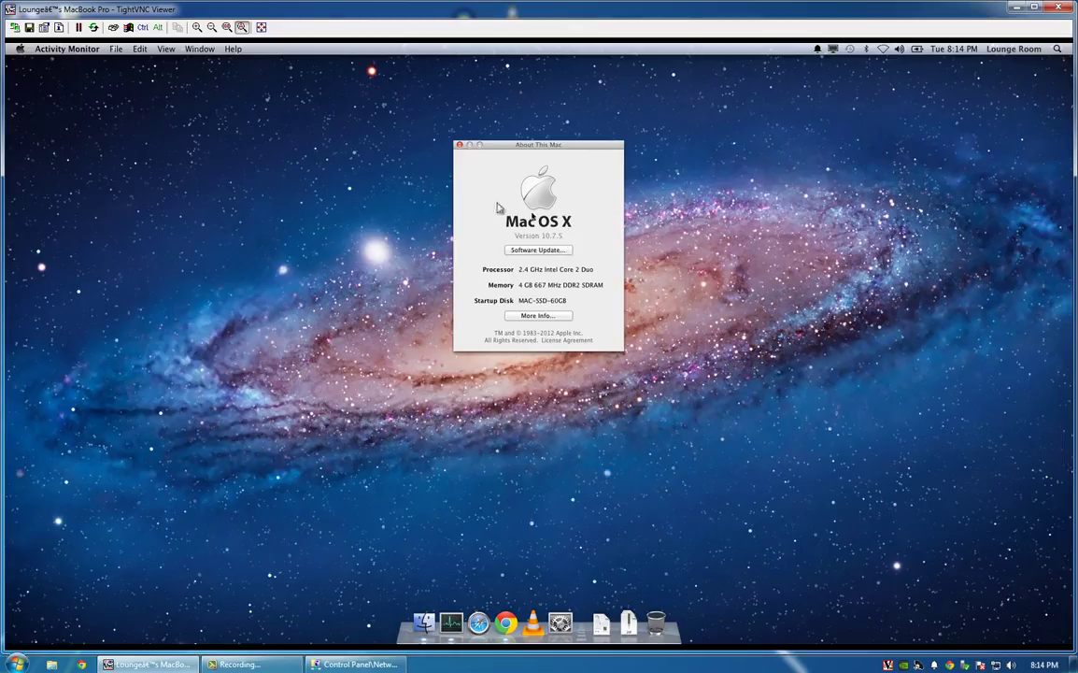
pyautogui.click(460, 146)
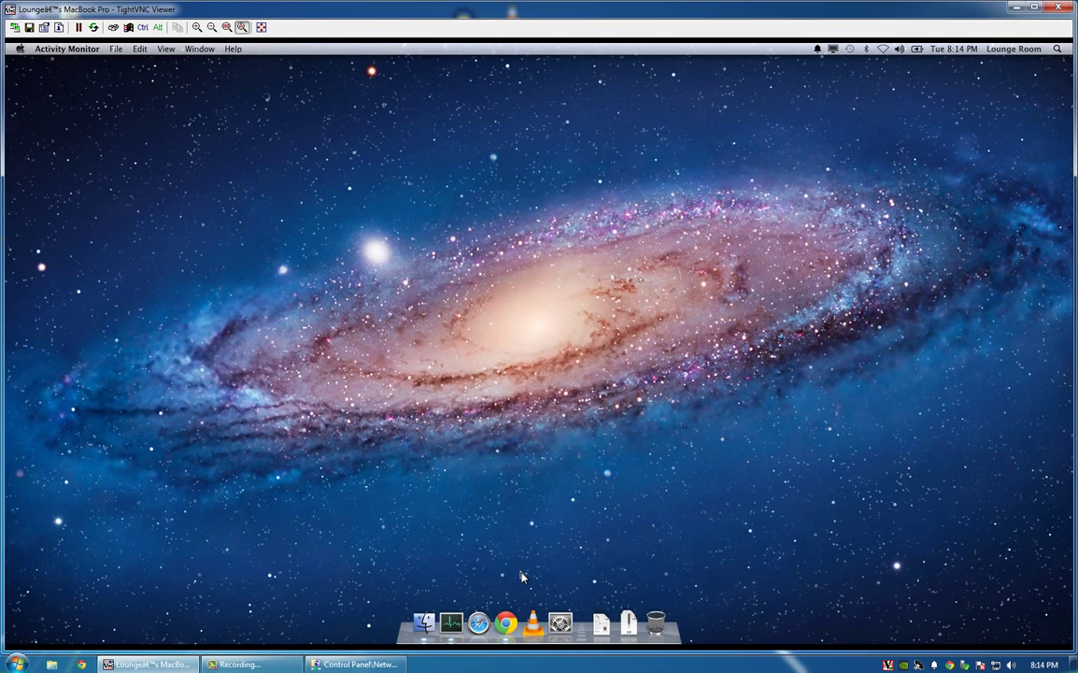
# Open the Mac's Network preferences and highlight the IP address of the Ethernet connection.
pyautogui.click(560, 626)
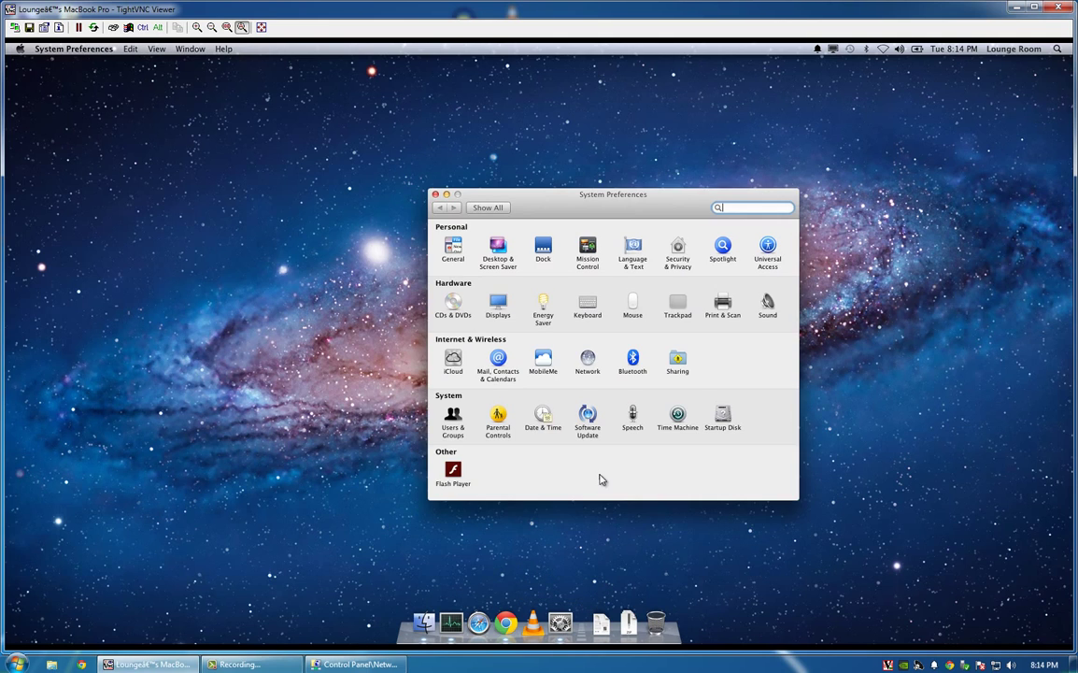
pyautogui.click(593, 370)
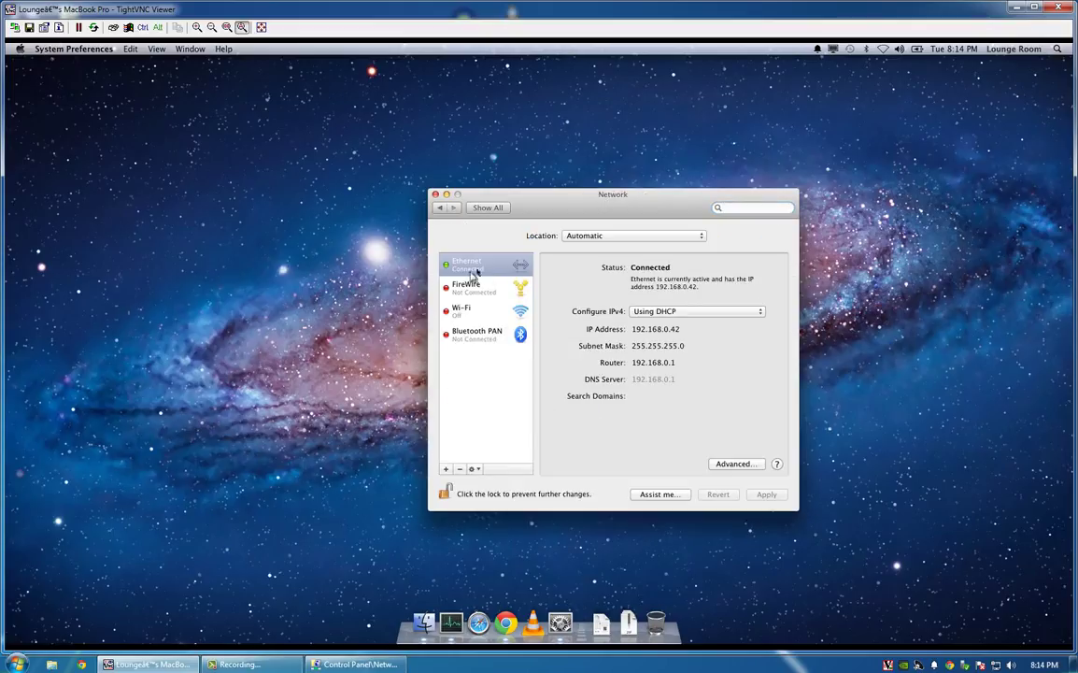
pyautogui.doubleClick(663, 329)
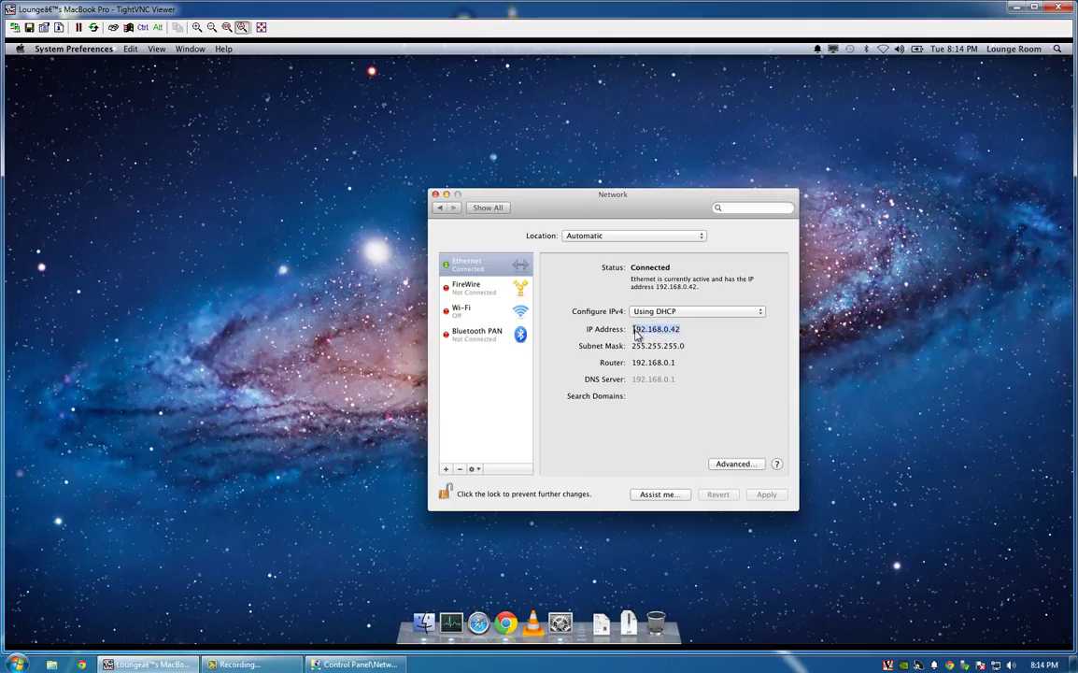
# Return to the Windows desktop and open the TCP/IPv4 properties of the Local Area Connection.
pyautogui.click(150, 664)
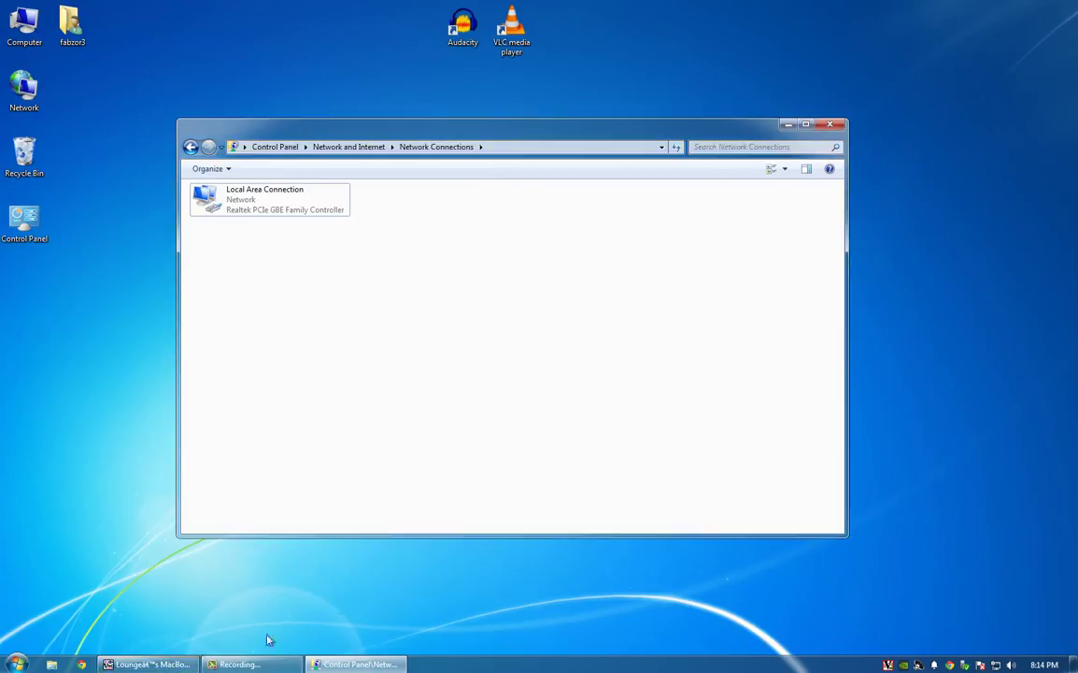
pyautogui.rightClick(258, 209)
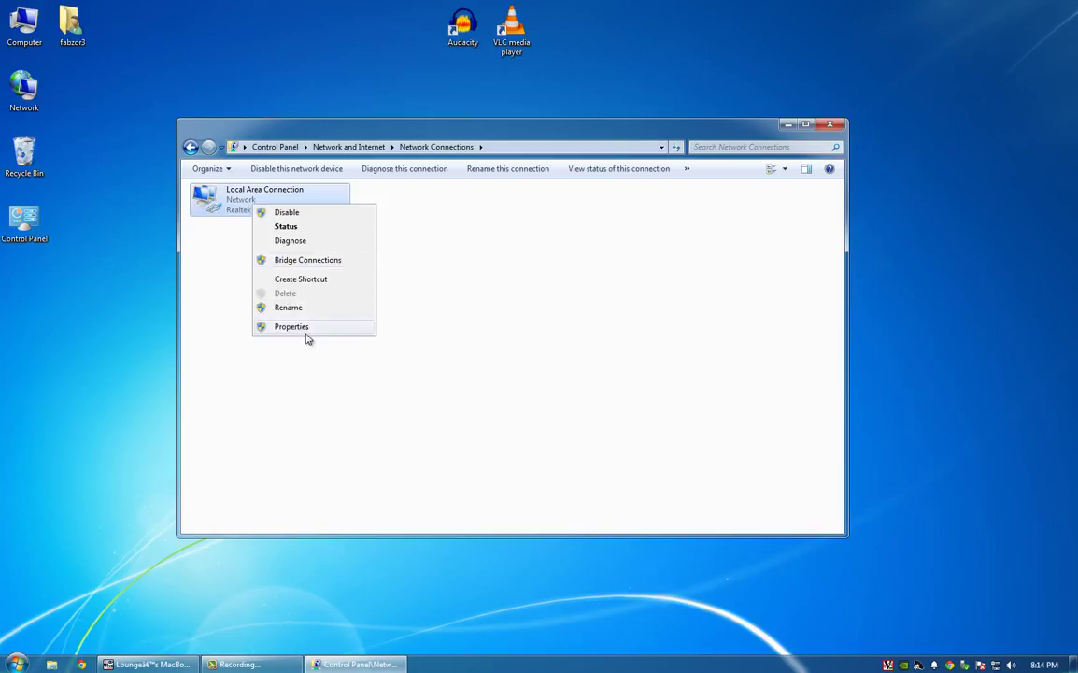
pyautogui.click(297, 325)
pyautogui.click(281, 326)
pyautogui.click(382, 378)
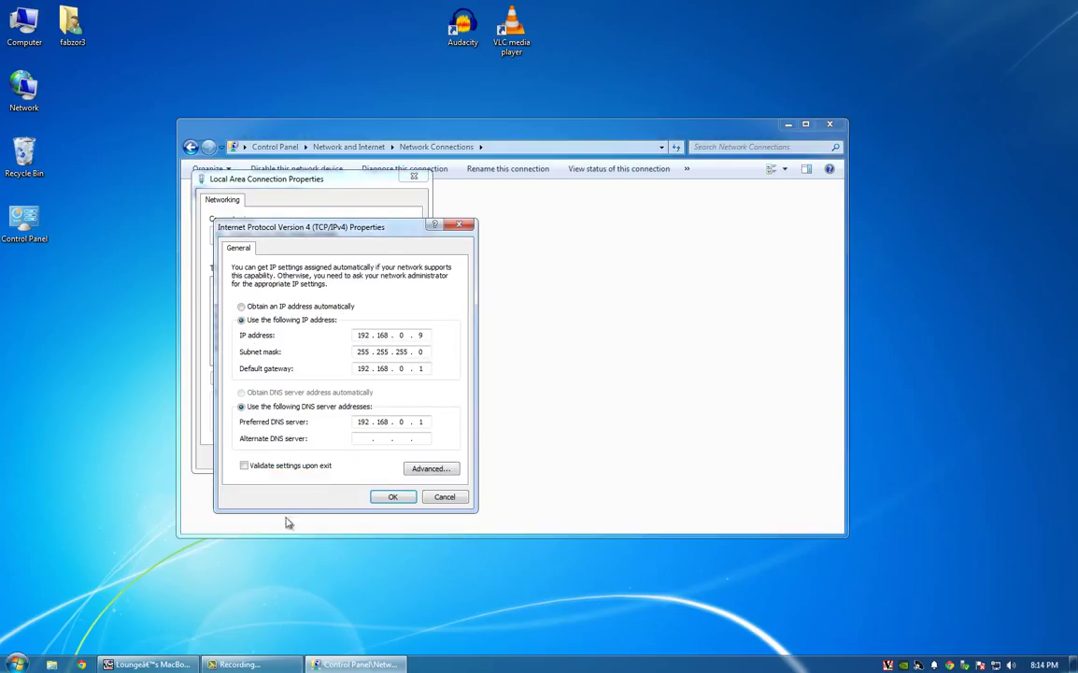
# Compare the Windows IPv4 settings with the Mac's Ethernet settings, and cancel the Windows connection dialogs.
pyautogui.click(149, 663)
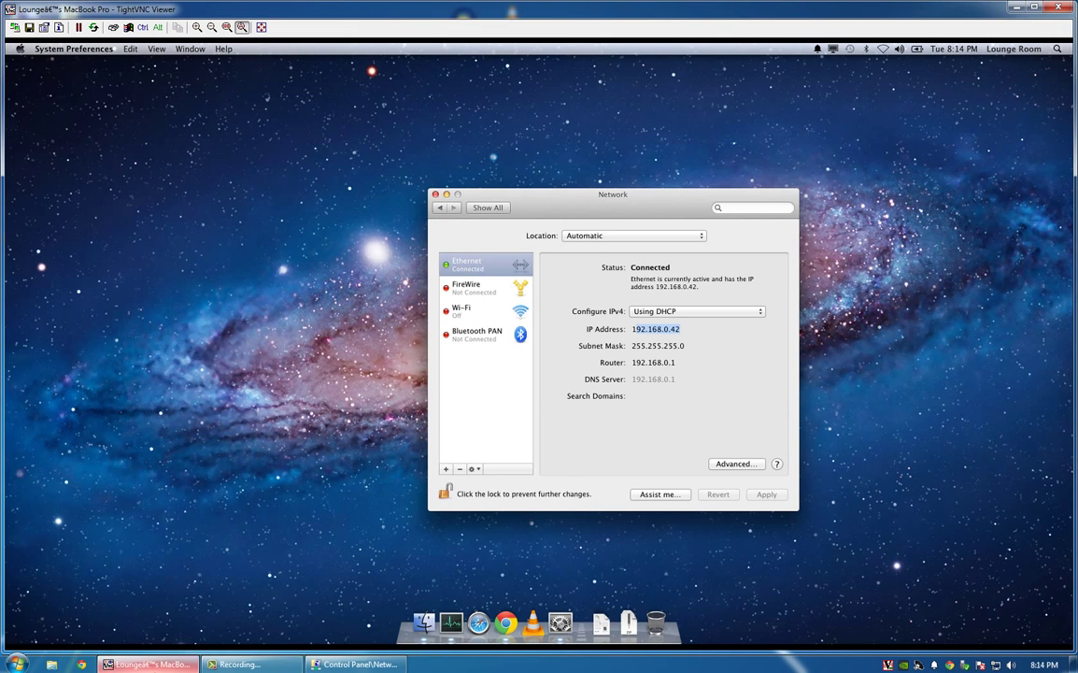
pyautogui.click(114, 663)
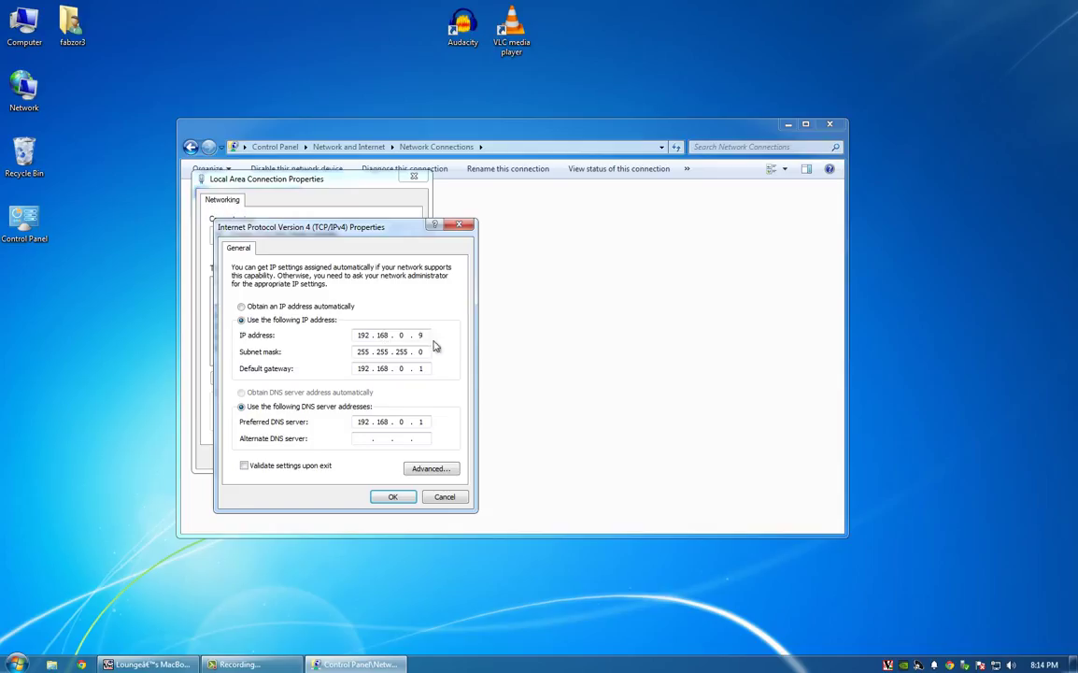
pyautogui.click(443, 496)
pyautogui.click(400, 458)
pyautogui.click(372, 419)
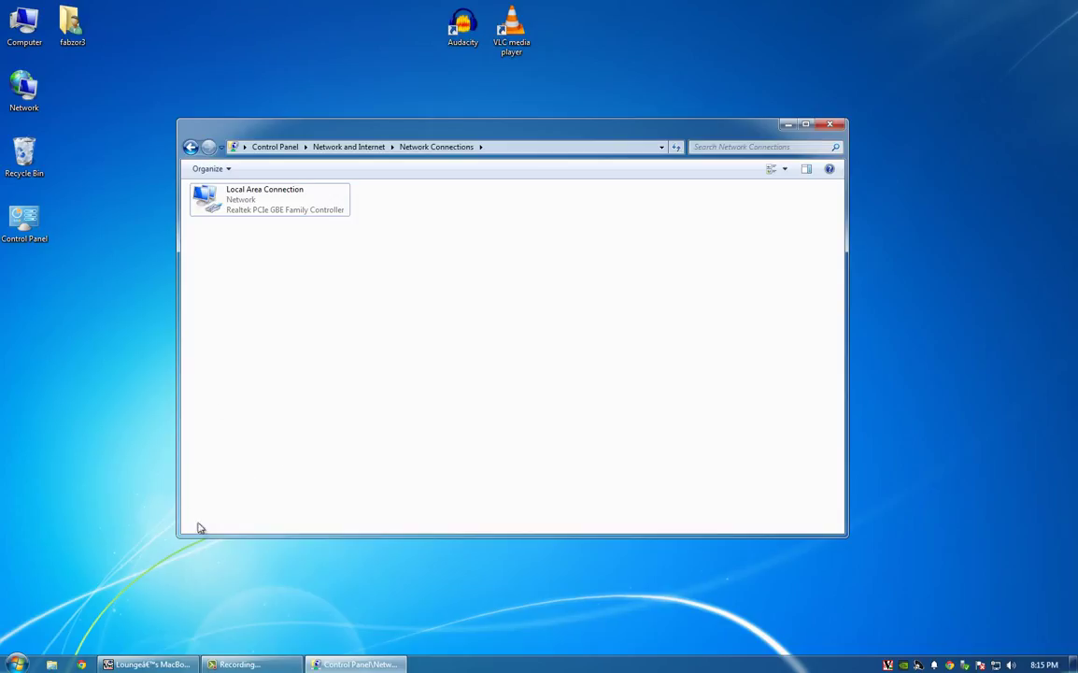
pyautogui.click(248, 665)
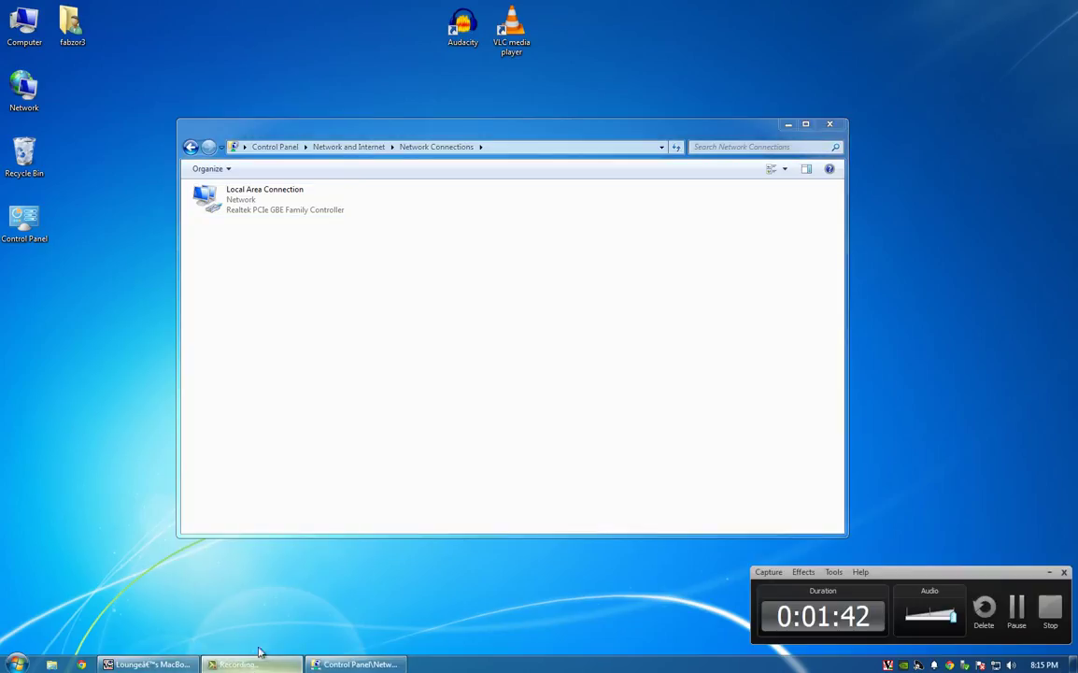
pyautogui.click(500, 301)
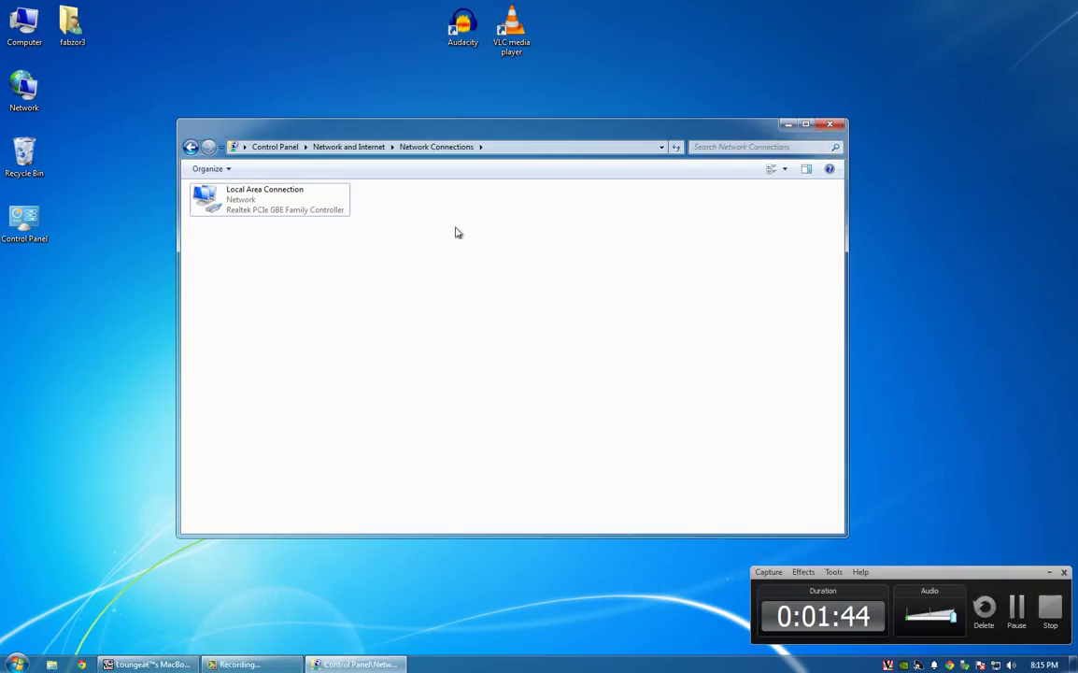
# Go to the Control Panel home and display its items as small icons.
pyautogui.click(275, 146)
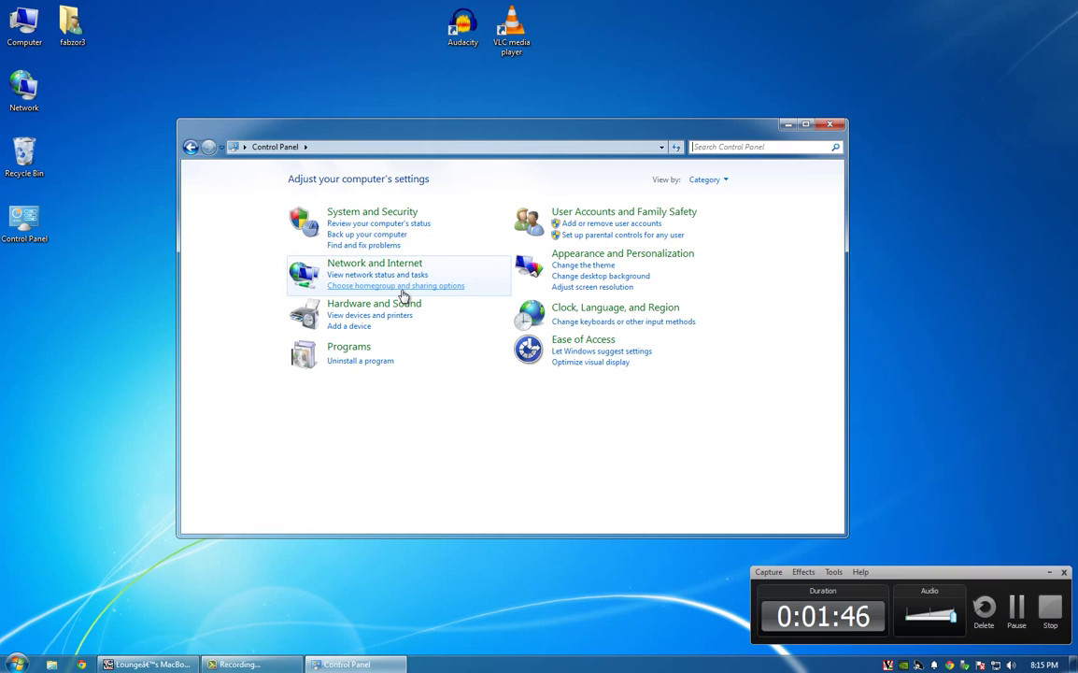
pyautogui.click(715, 180)
pyautogui.click(729, 234)
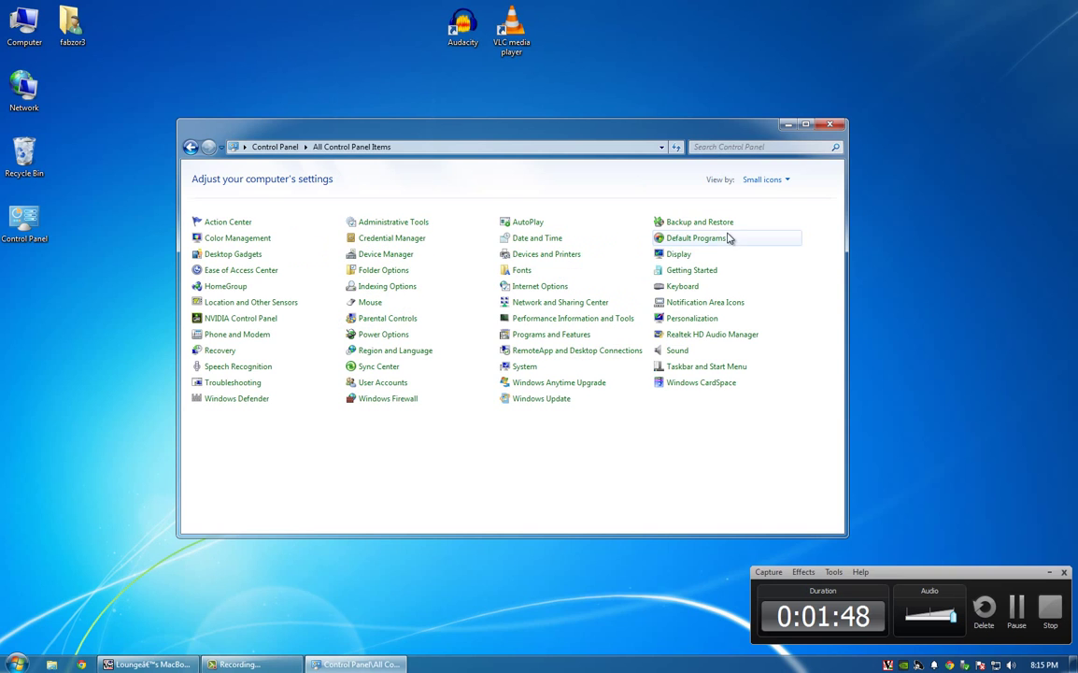
# Open the adapter settings through the Network and Sharing Center.
pyautogui.click(555, 305)
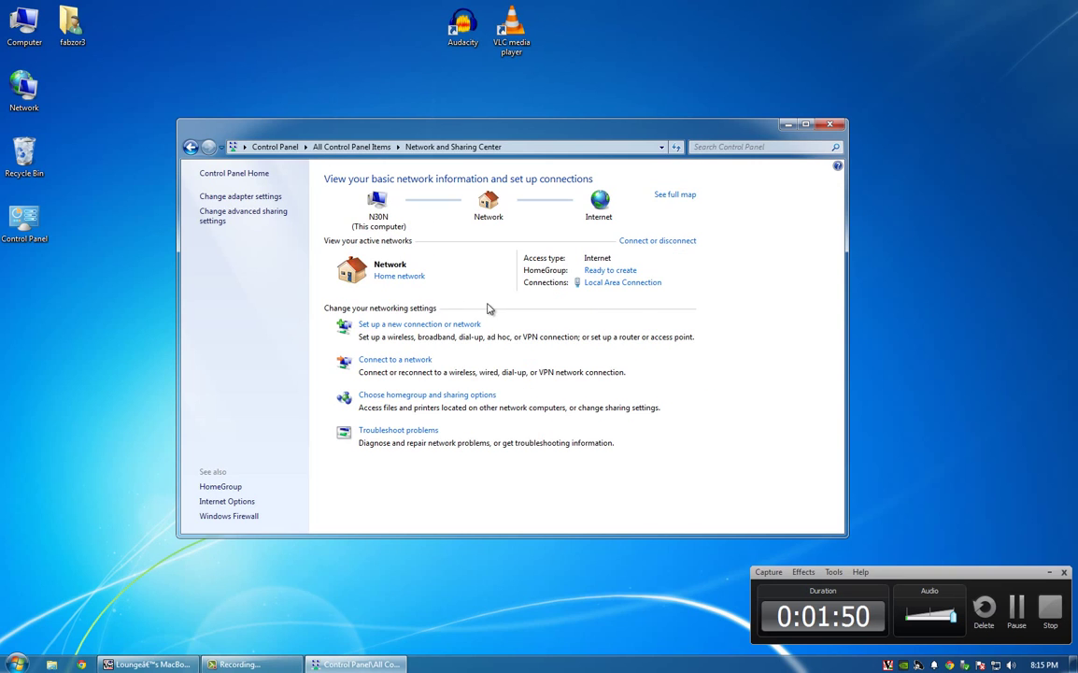
pyautogui.hotkey('alt', 'Left')
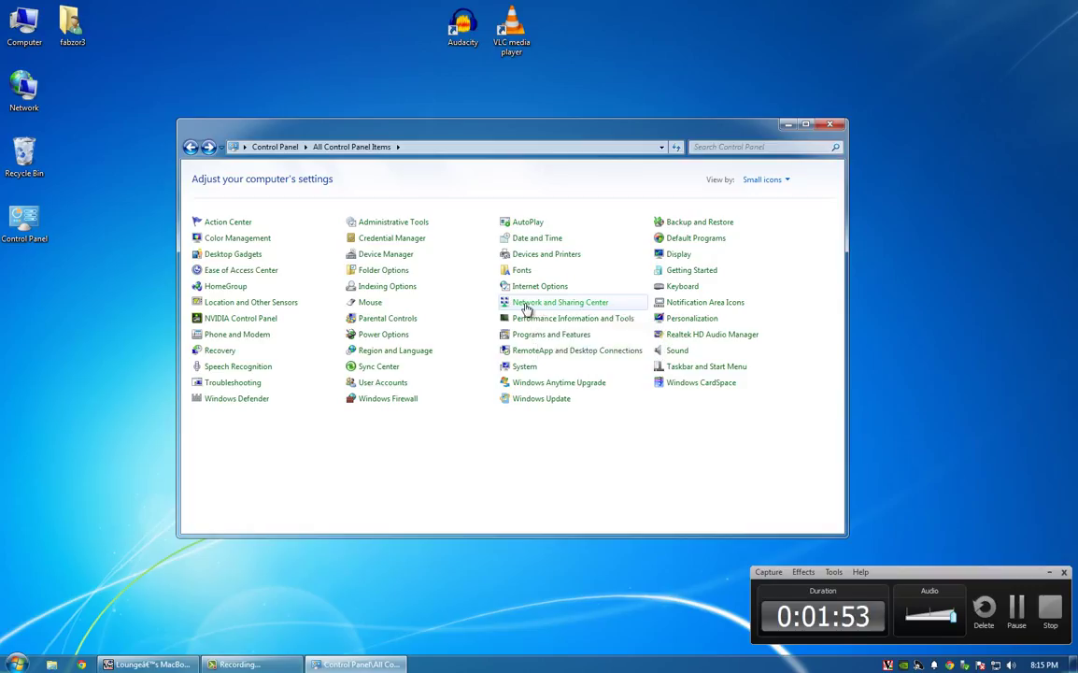
pyautogui.click(567, 307)
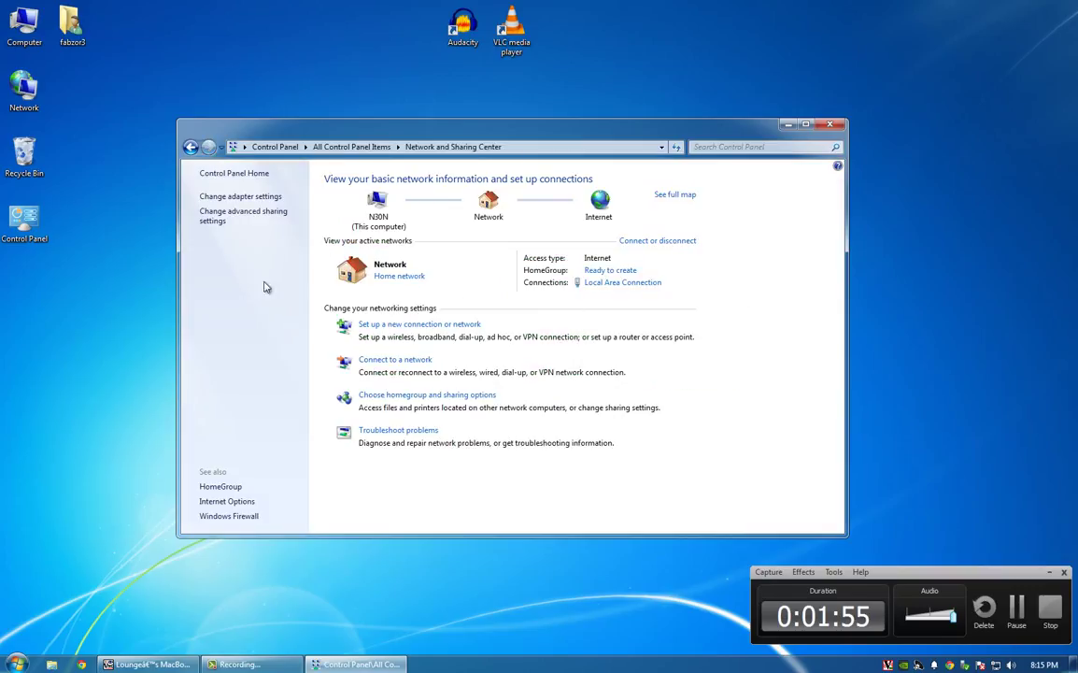
pyautogui.click(239, 197)
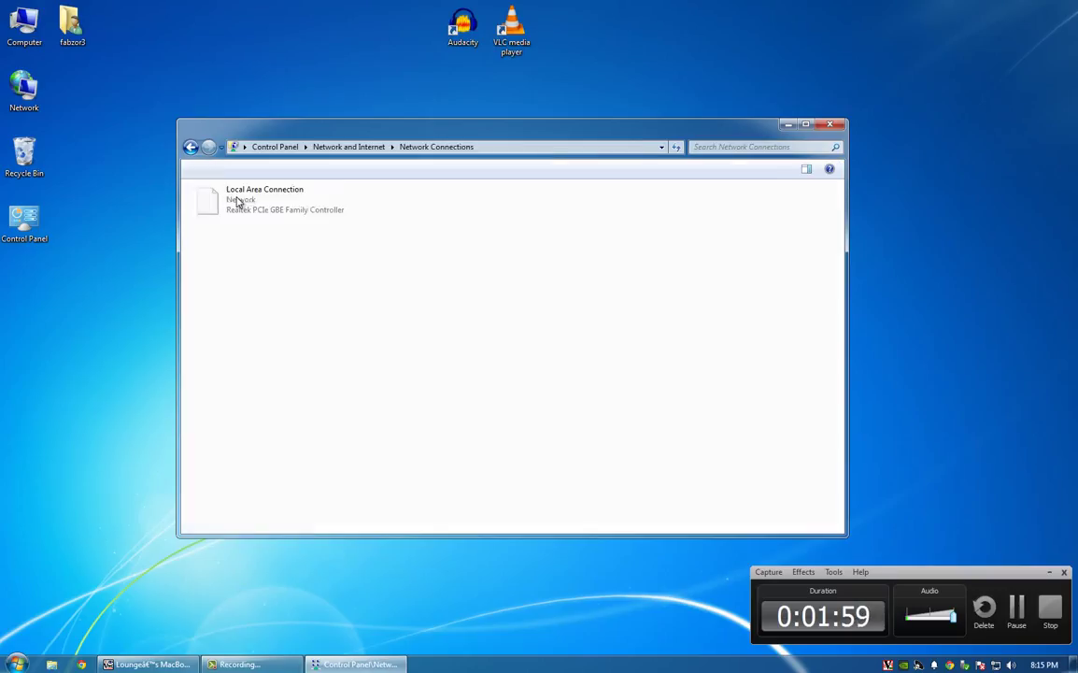
# View the Local Area Connection's TCP/IPv4 address settings, and cancel both dialogs.
pyautogui.rightClick(246, 200)
pyautogui.click(297, 323)
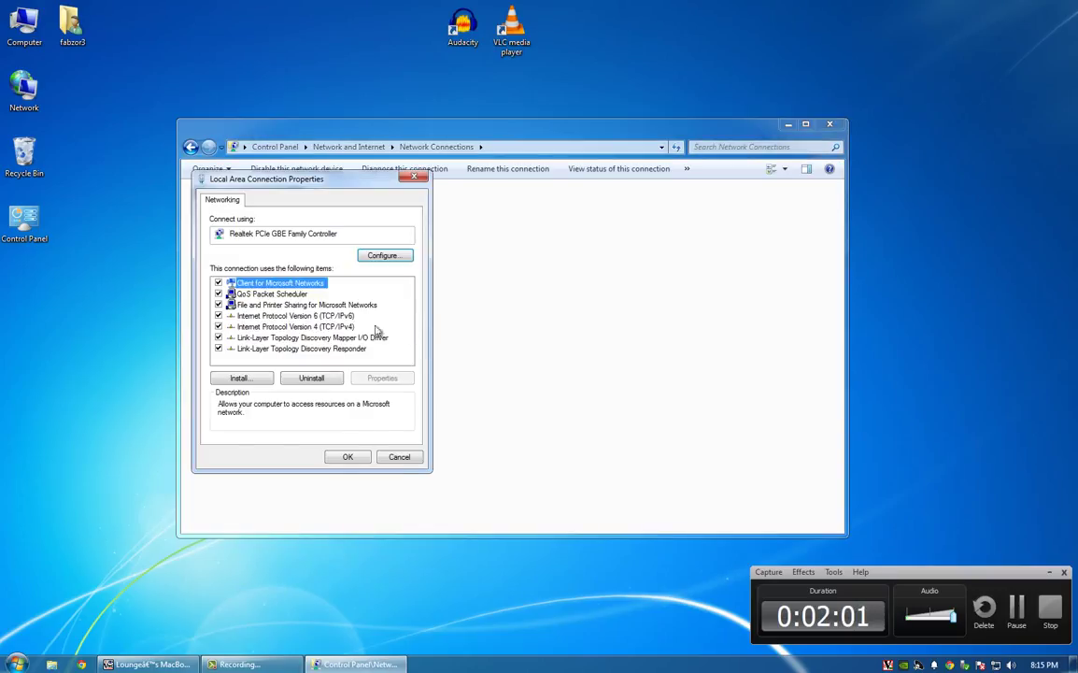
pyautogui.click(374, 327)
pyautogui.click(391, 378)
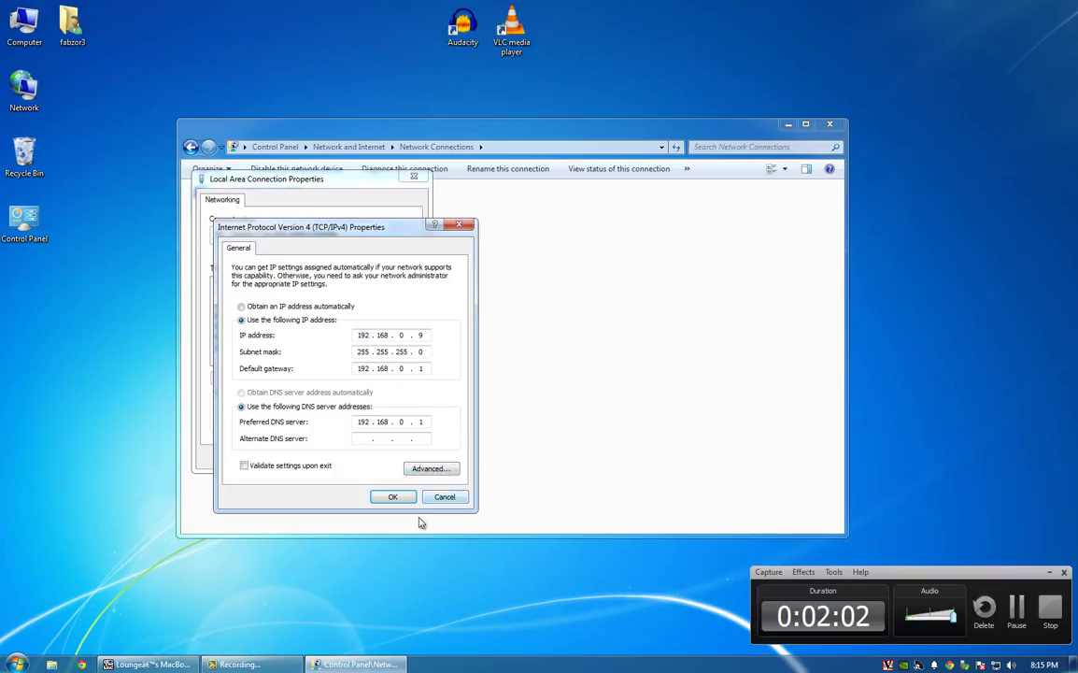
pyautogui.click(440, 497)
pyautogui.click(400, 457)
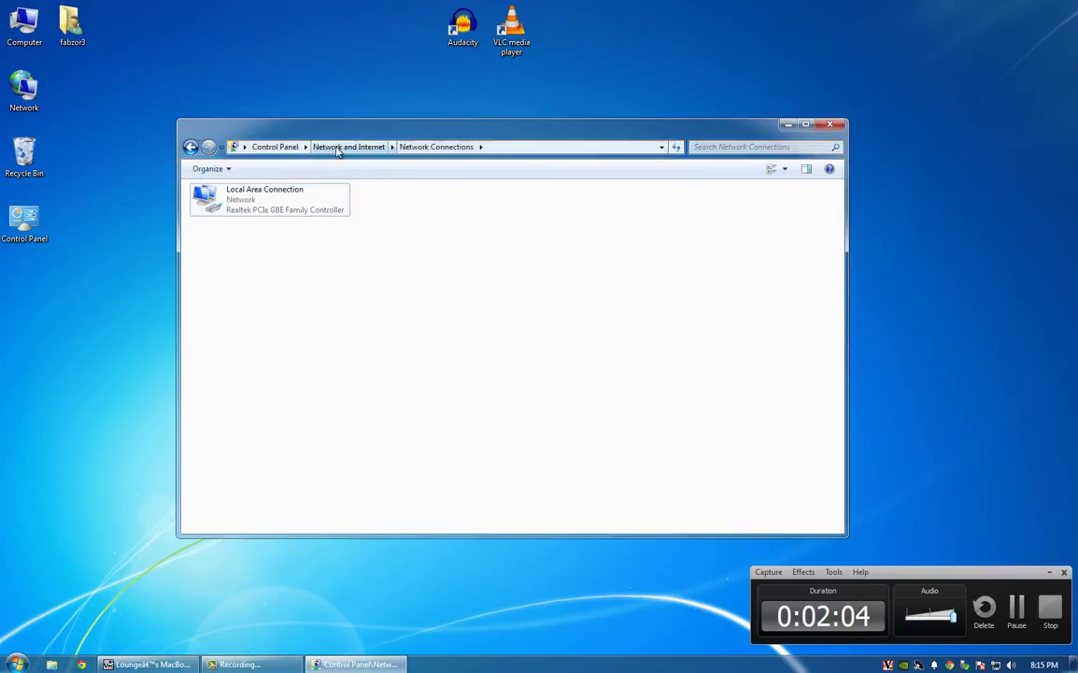
# Open the Network and Internet category of the Control Panel.
pyautogui.click(349, 147)
pyautogui.click(190, 147)
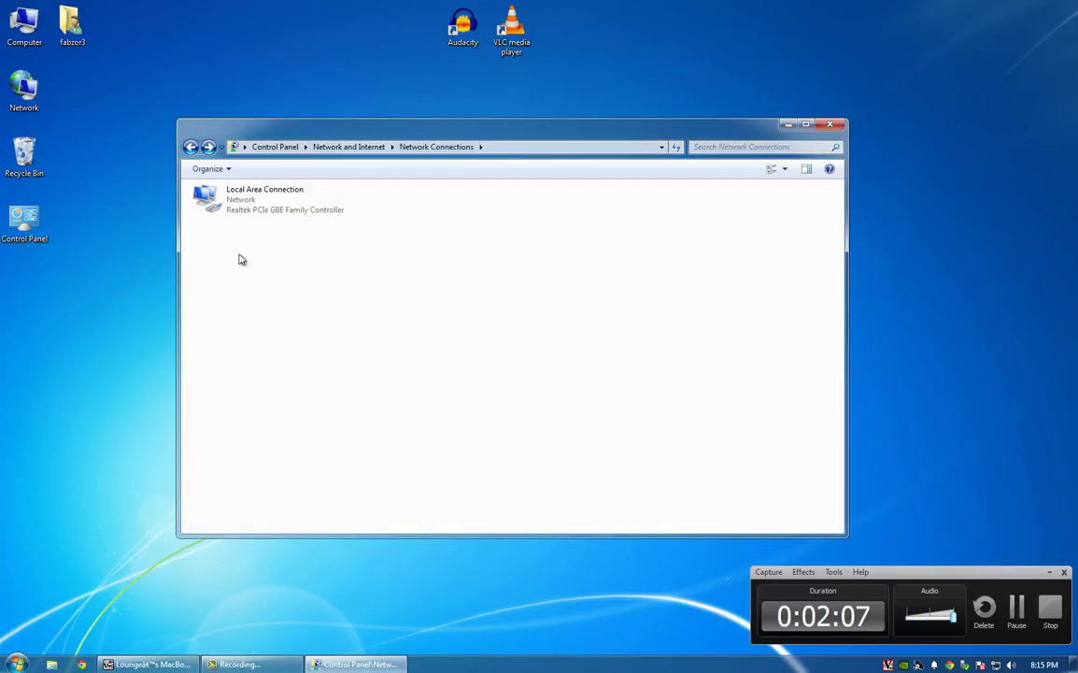
pyautogui.click(356, 152)
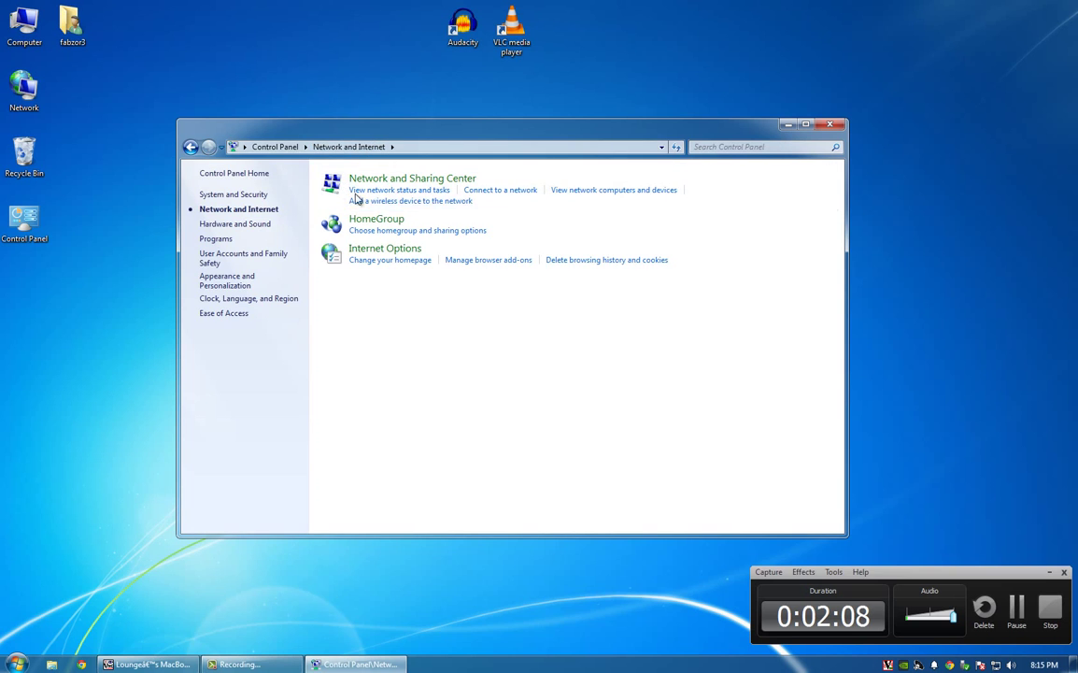
# Display the Control Panel items as small icons and open the advanced sharing settings through the Network and Sharing Center.
pyautogui.click(274, 156)
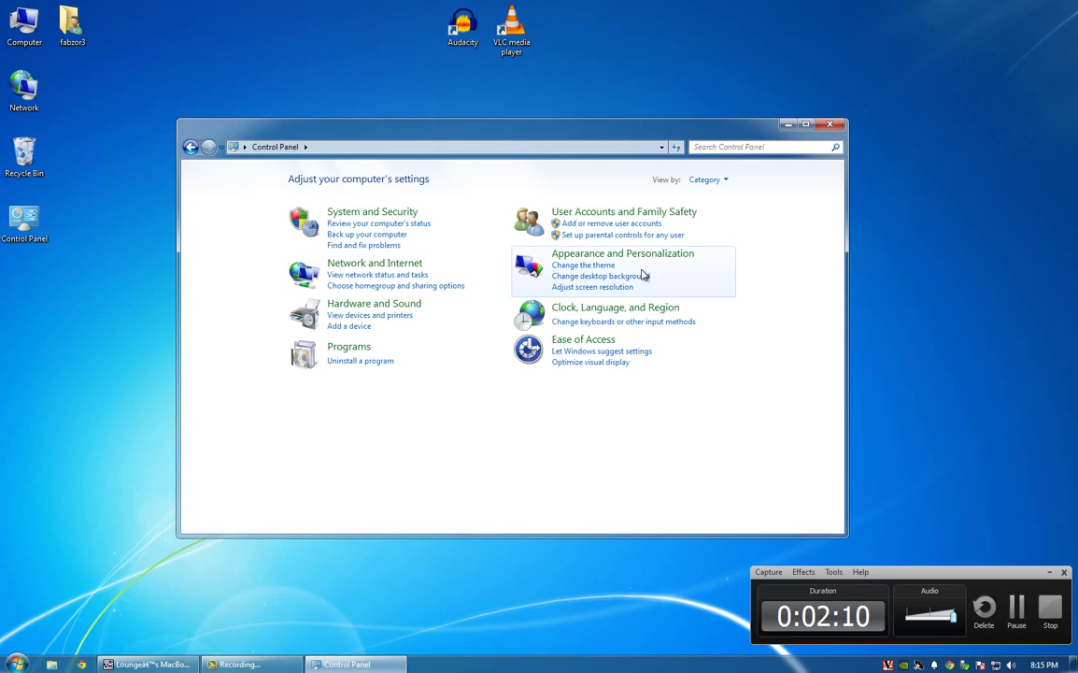
pyautogui.click(714, 183)
pyautogui.click(723, 230)
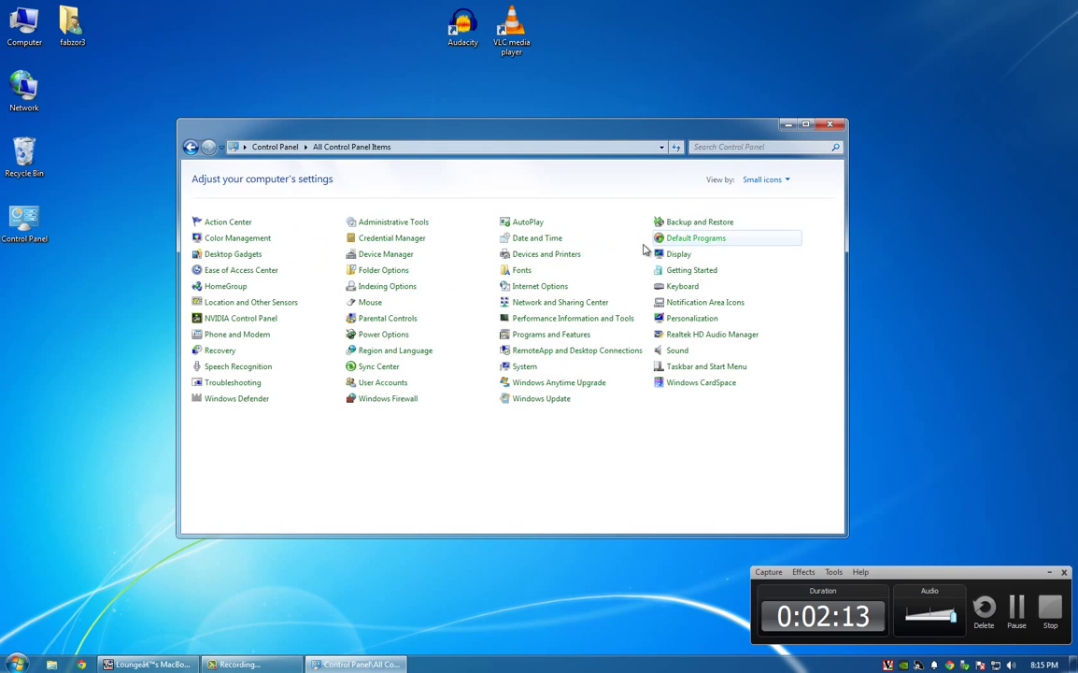
pyautogui.click(543, 309)
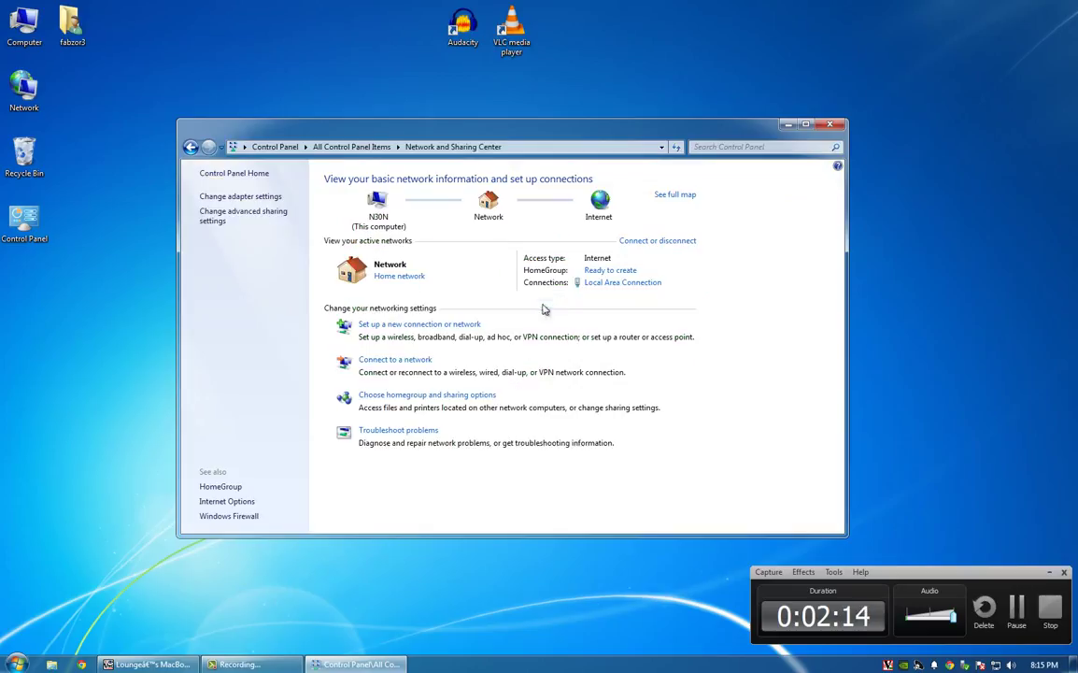
pyautogui.click(234, 216)
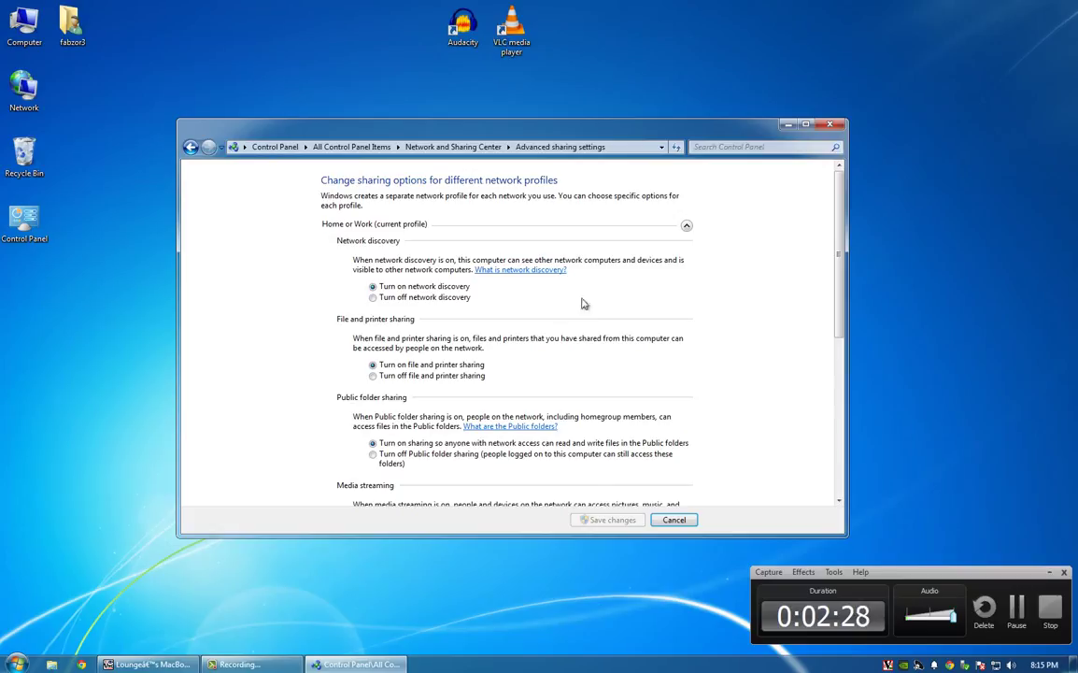
# Review all Home or Work sharing options, switching file and printer sharing off and back on along the way.
pyautogui.moveTo(838, 216)
pyautogui.mouseDown()
pyautogui.moveTo(838, 254)
pyautogui.moveTo(838, 239)
pyautogui.mouseUp()
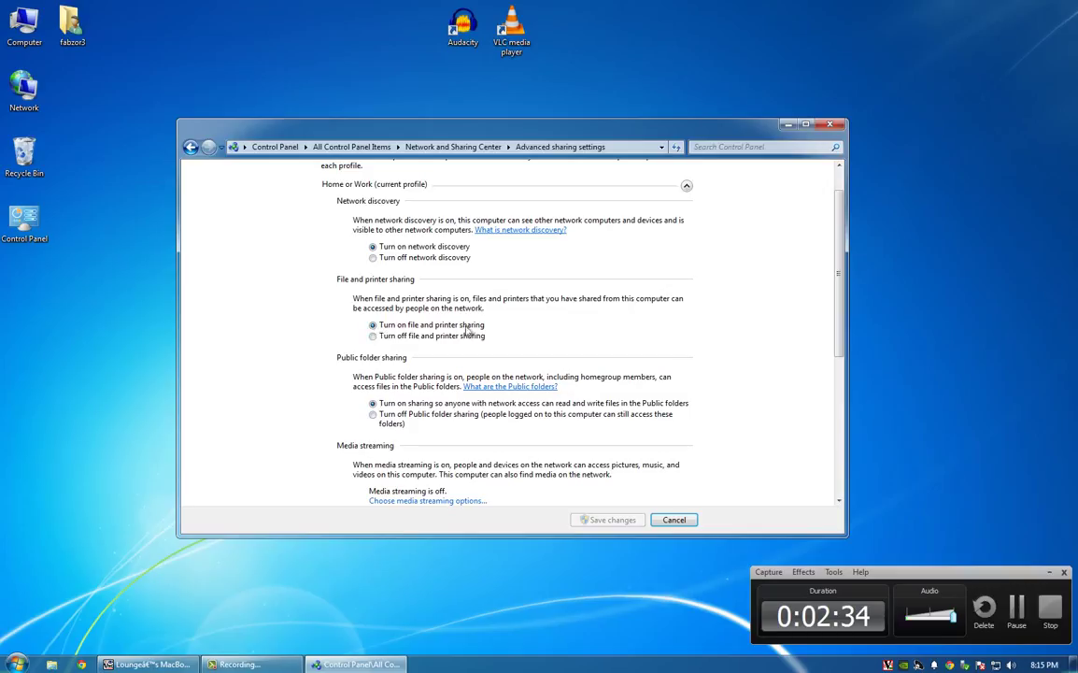
pyautogui.click(393, 336)
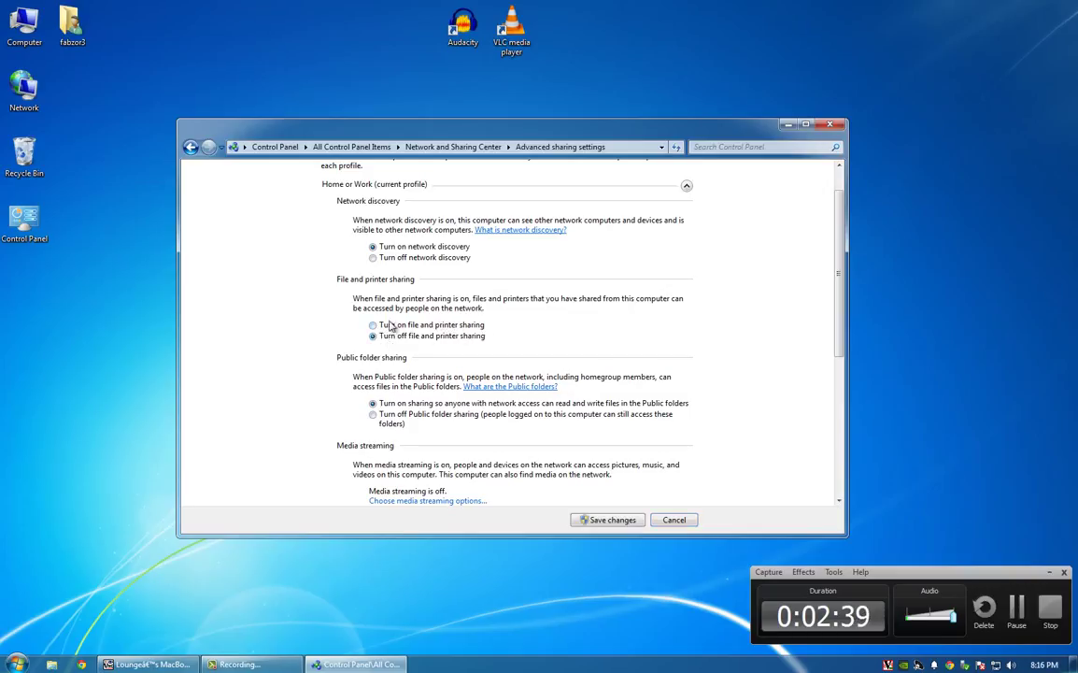
pyautogui.click(392, 325)
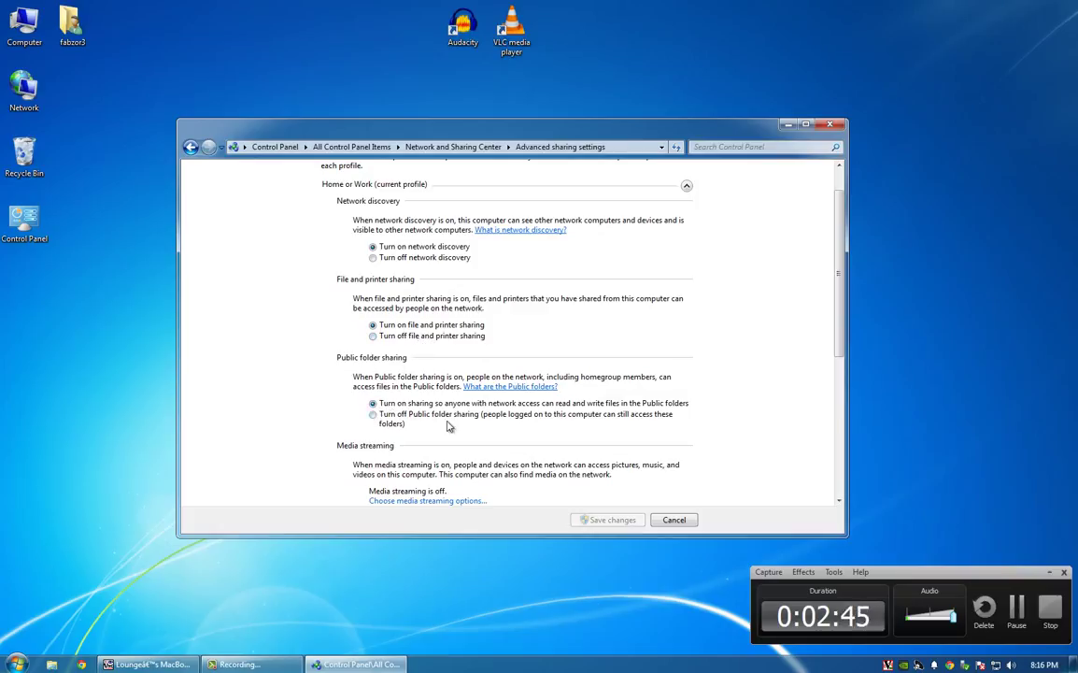
pyautogui.scroll(-2, 838, 337)
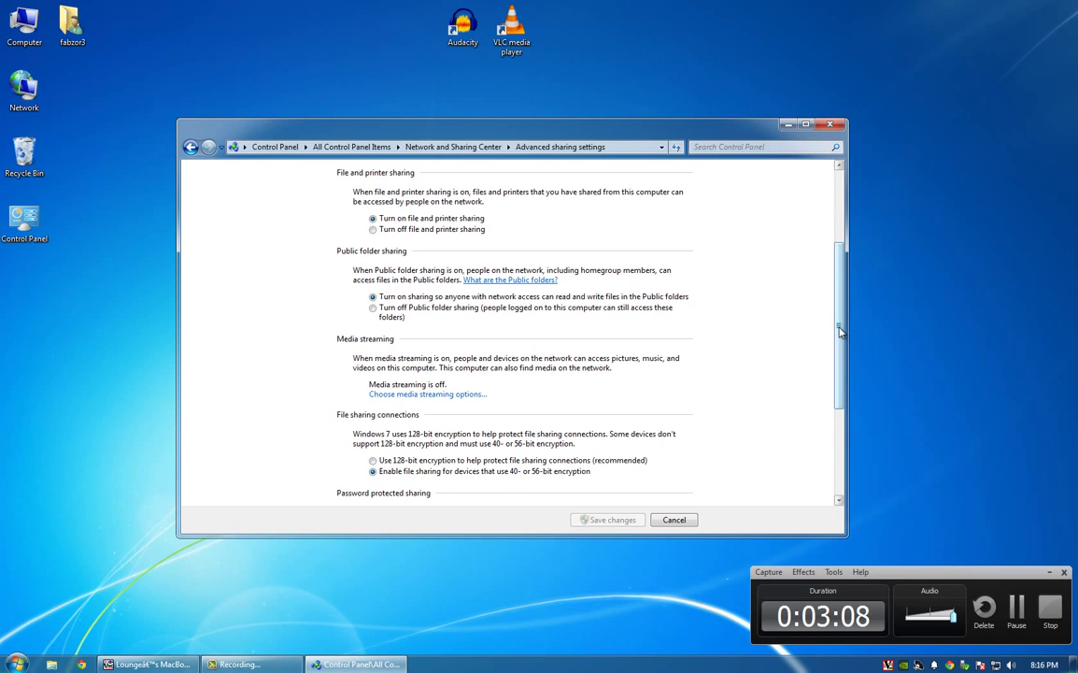
pyautogui.moveTo(839, 332); pyautogui.dragTo(785, 390)
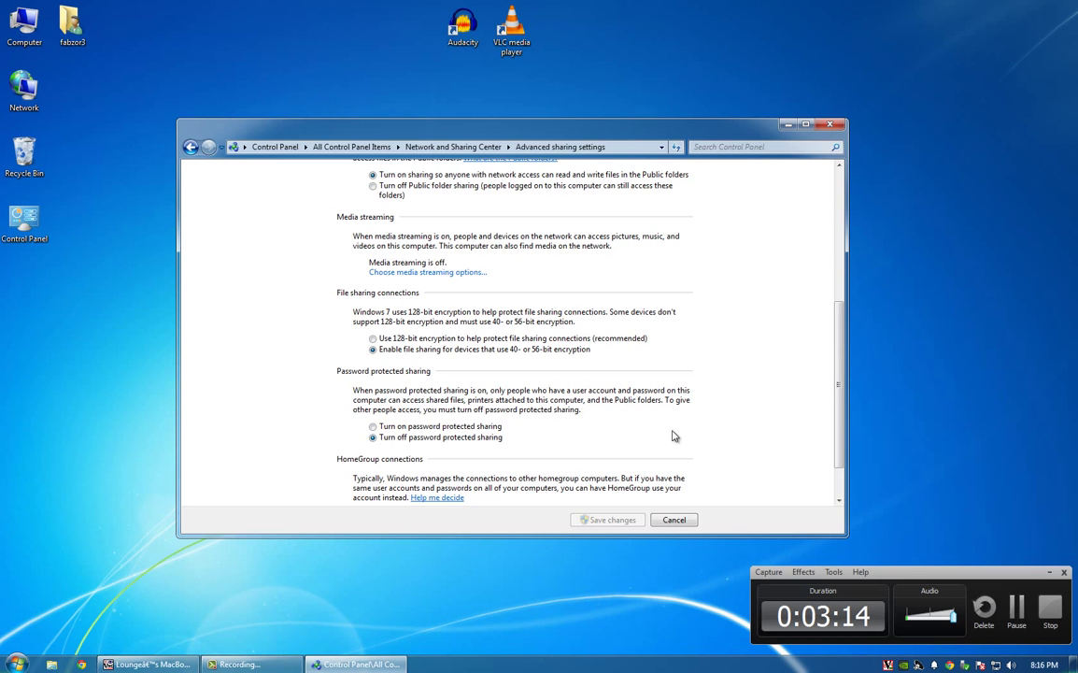
pyautogui.moveTo(843, 380); pyautogui.dragTo(842, 407)
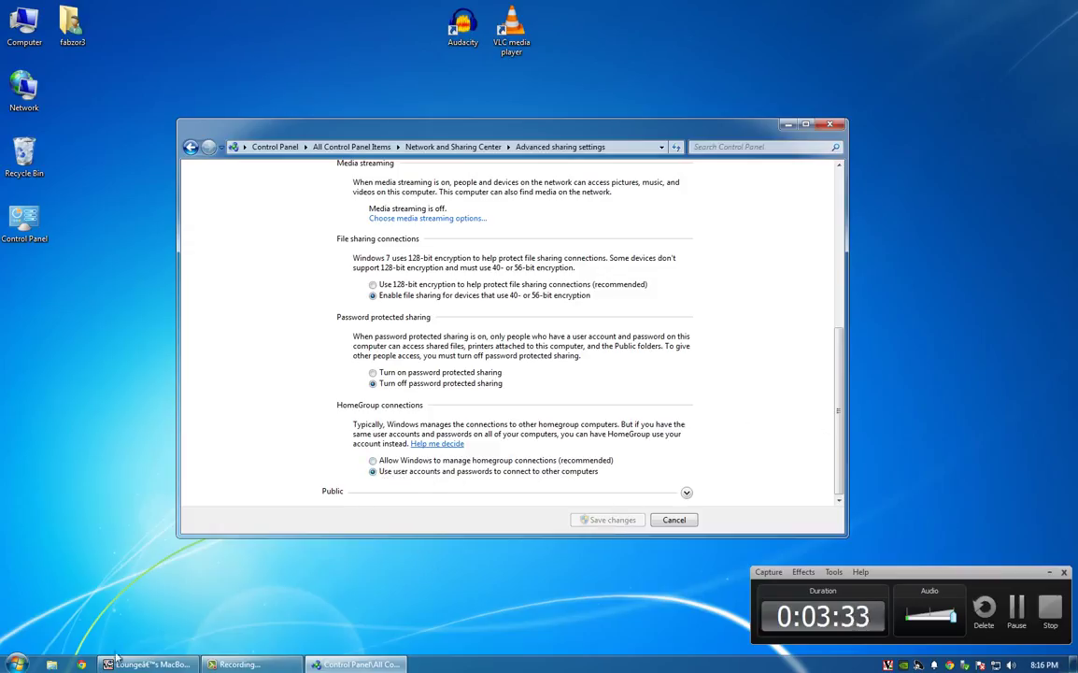
pyautogui.press('super')
pyautogui.moveTo(224, 635)
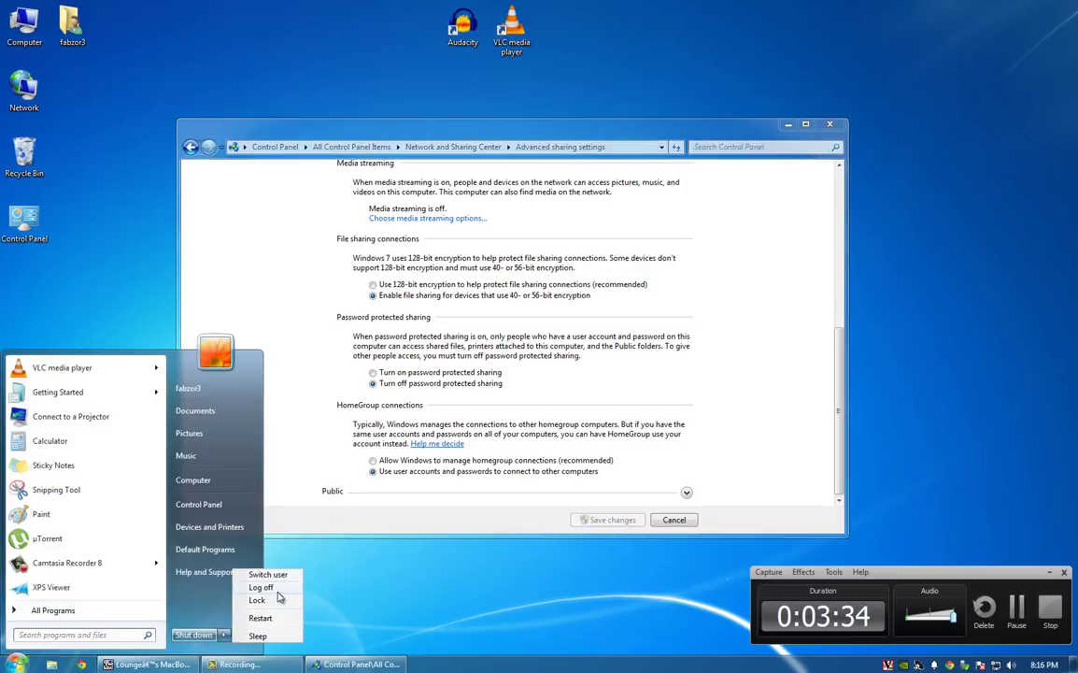
pyautogui.click(395, 515)
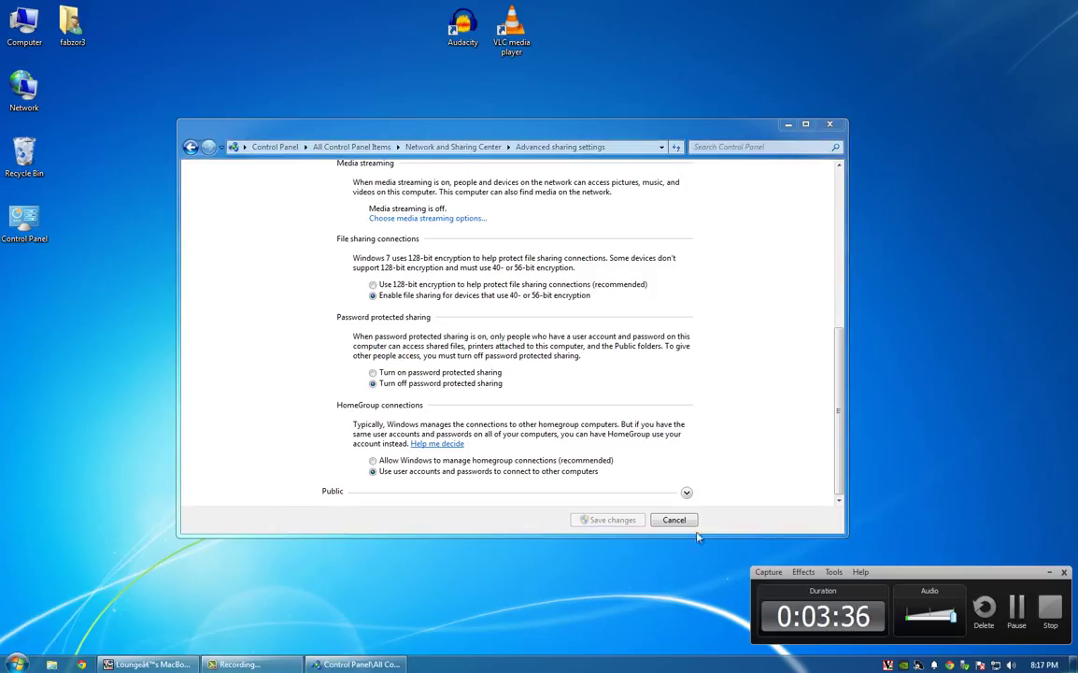
# Close the Control Panel, switch to the MacBook's remote session, and reopen the Network preferences.
pyautogui.click(830, 126)
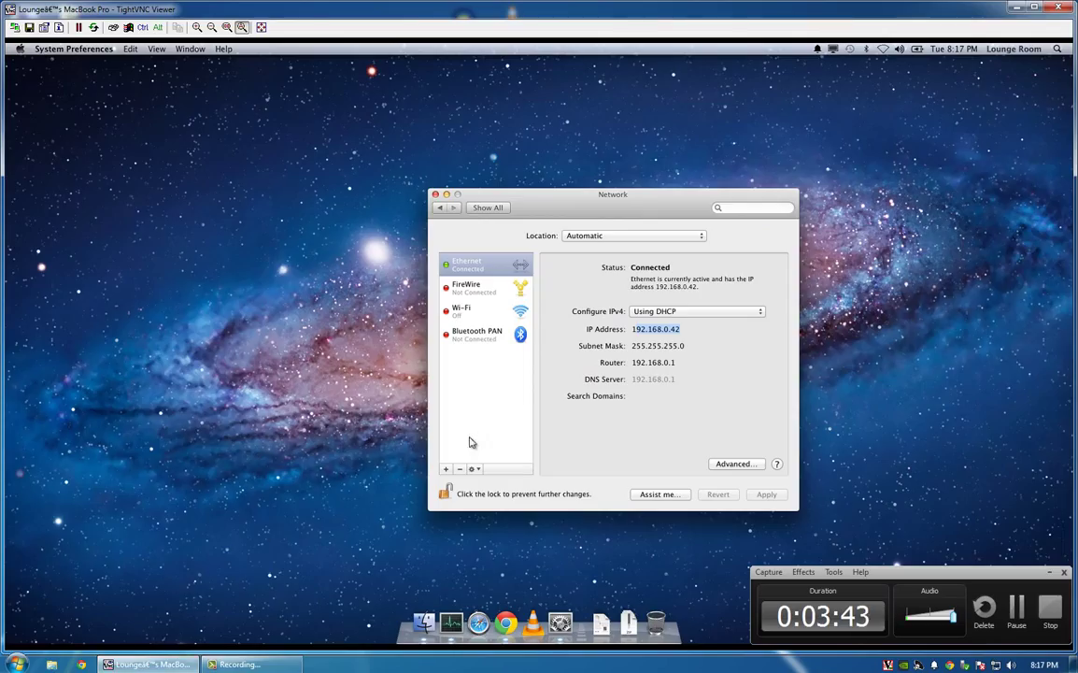
pyautogui.click(439, 208)
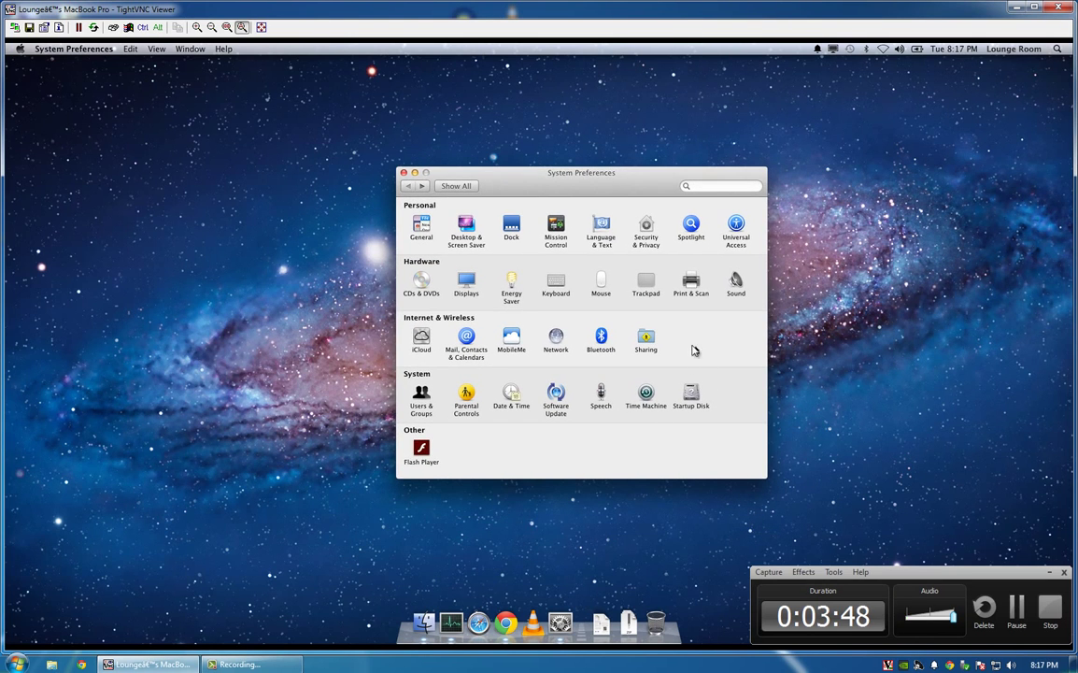
pyautogui.click(556, 338)
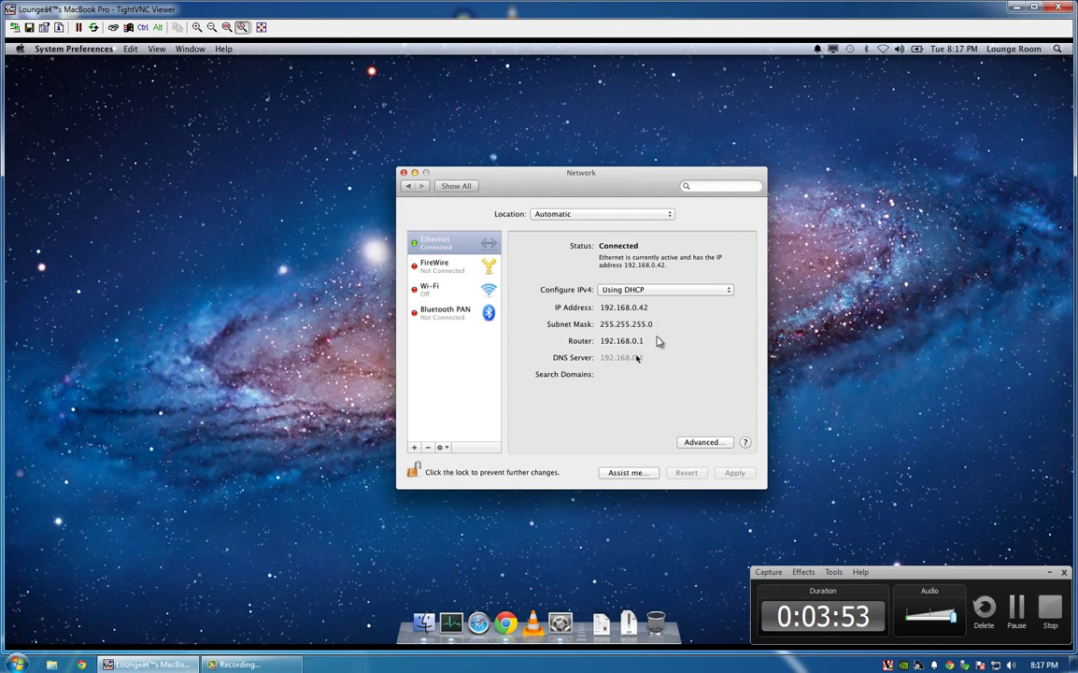
# Try the Manual option for Ethernet's IPv4 configuration, return it to Using DHCP, and close Network preferences without applying the changes.
pyautogui.click(641, 291)
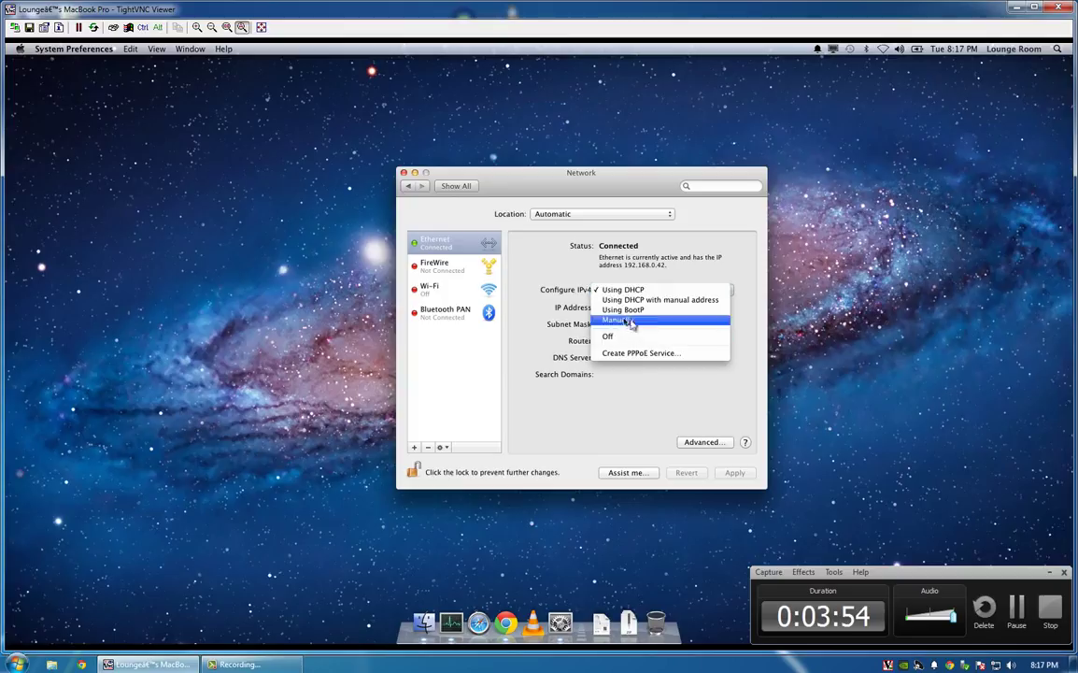
pyautogui.click(628, 320)
pyautogui.click(641, 291)
pyautogui.click(626, 255)
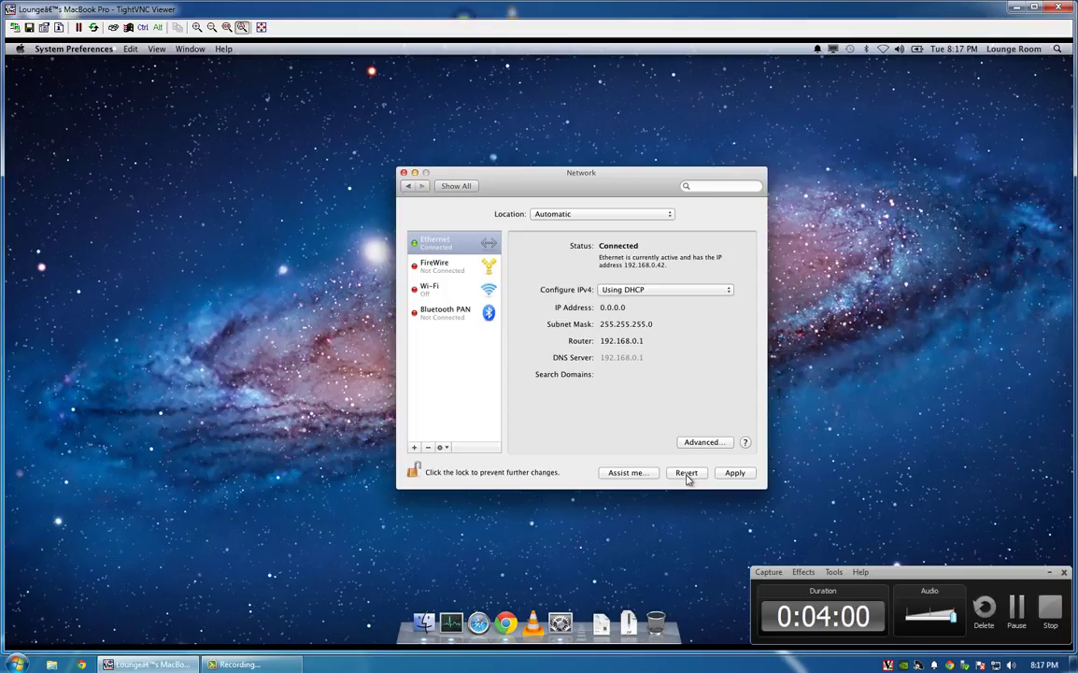
pyautogui.click(422, 188)
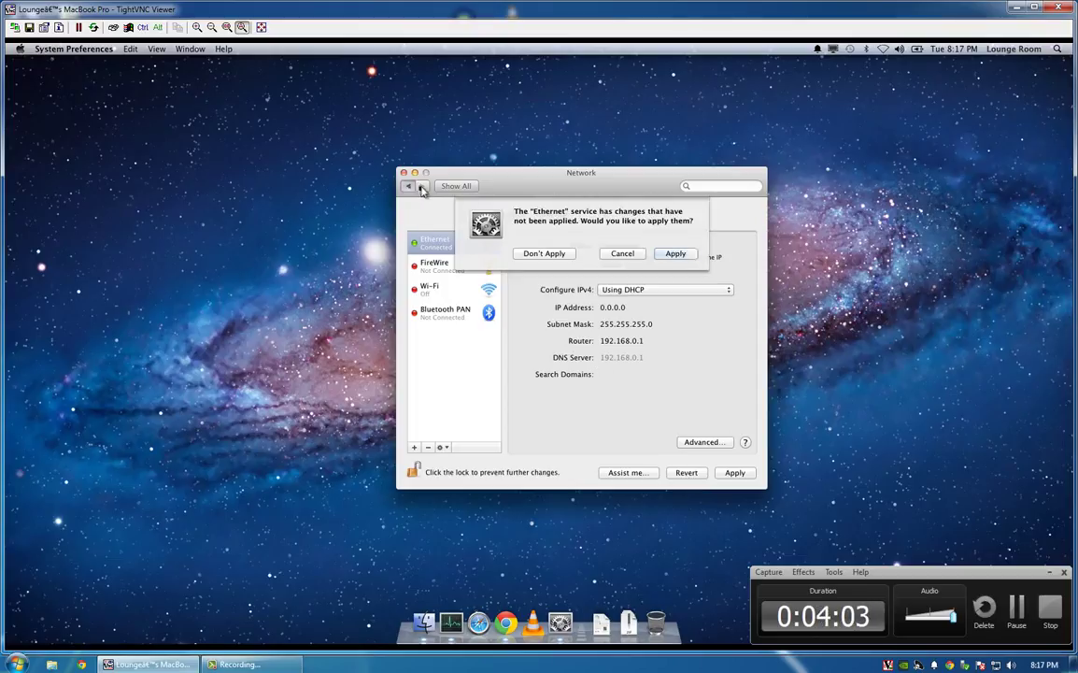
pyautogui.click(622, 254)
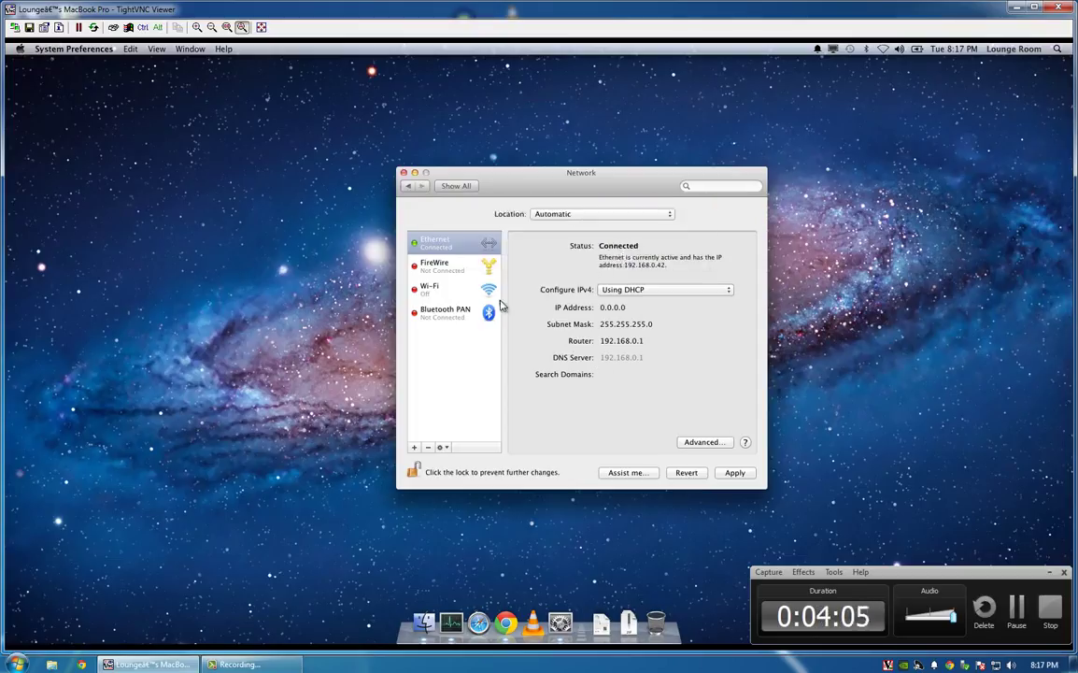
pyautogui.click(422, 186)
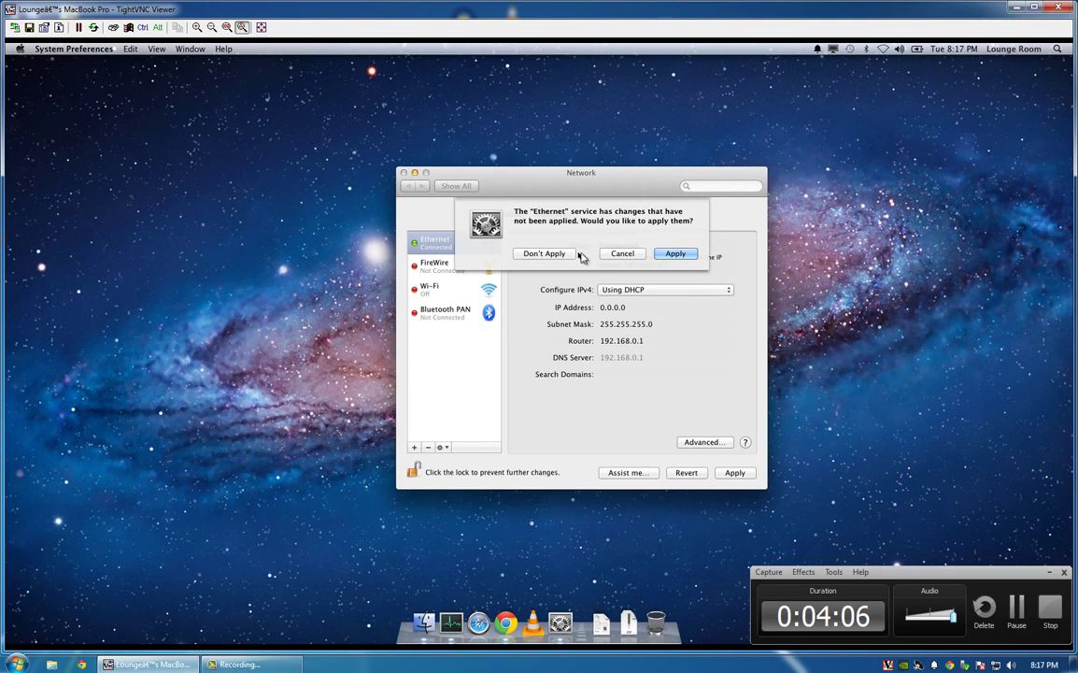
pyautogui.click(545, 259)
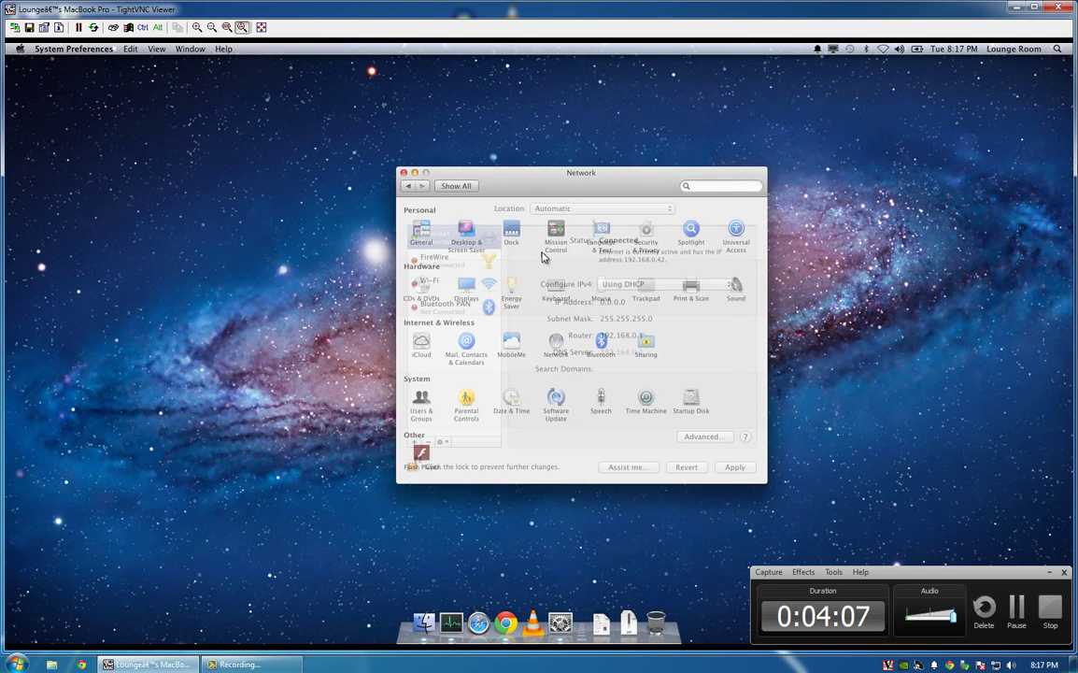
pyautogui.click(554, 339)
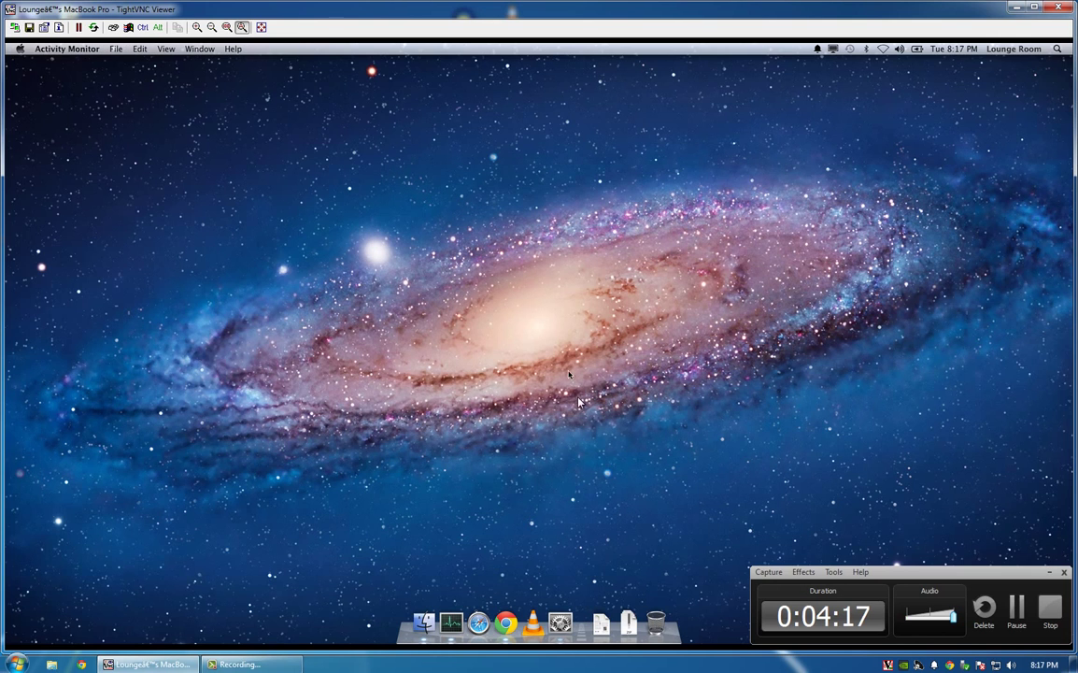
pyautogui.click(404, 172)
# Open the File Sharing options in the MacBook's Sharing preferences.
pyautogui.click(560, 623)
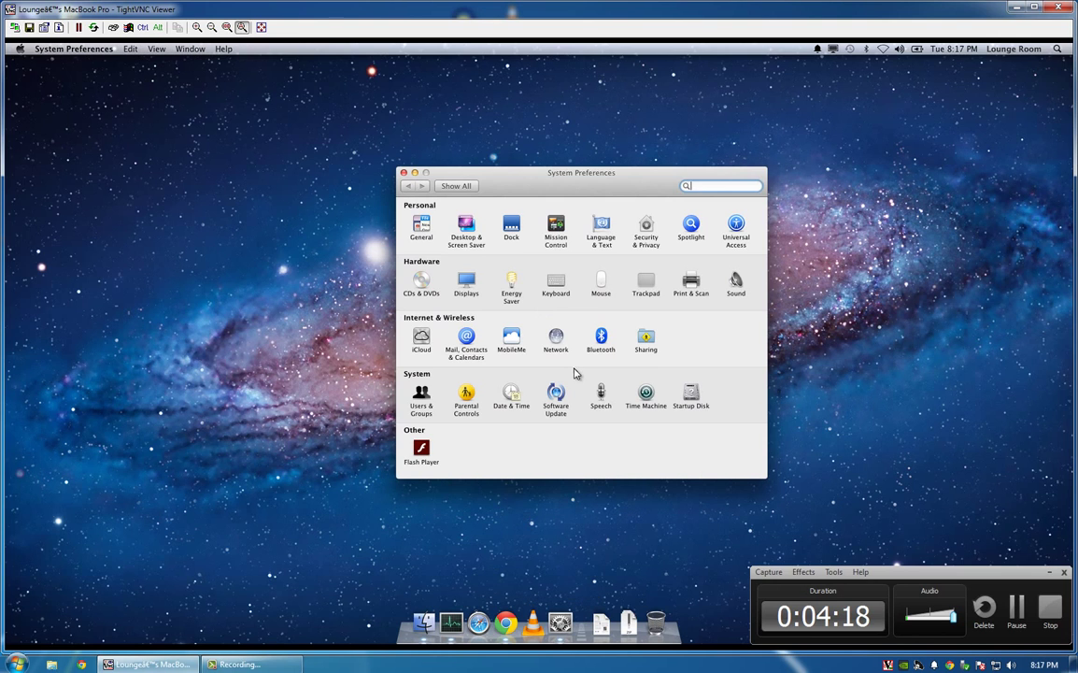
pyautogui.click(646, 338)
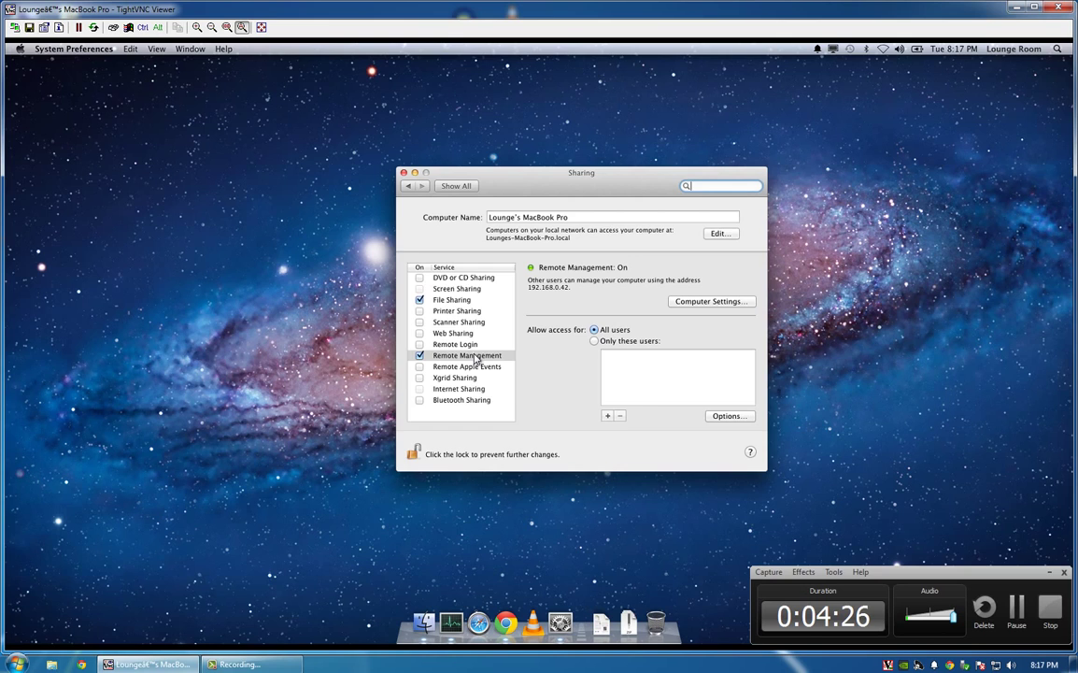
pyautogui.click(458, 300)
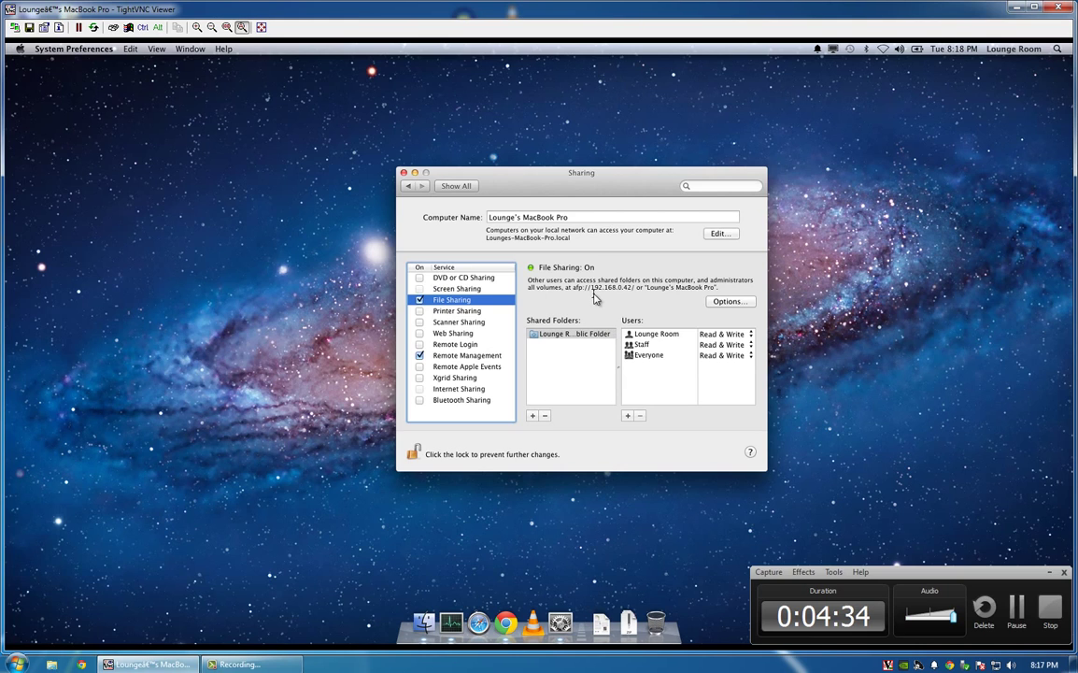
pyautogui.click(727, 302)
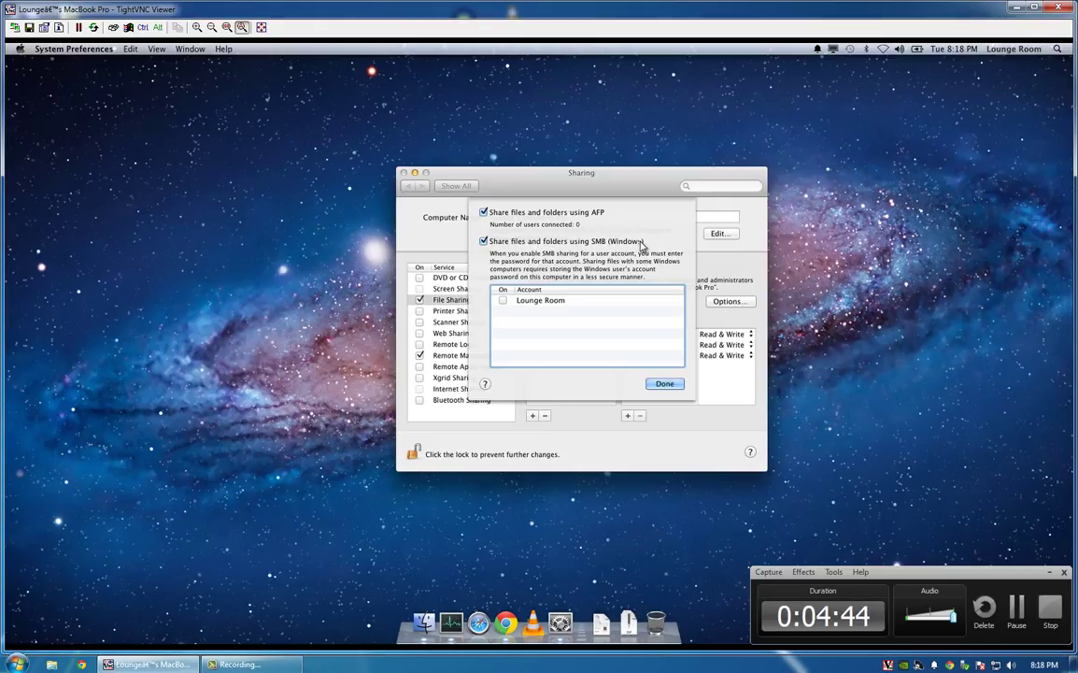
# Switch to the Windows desktop, search the Control Panel for "sha", and review the advanced sharing settings.
pyautogui.click(186, 662)
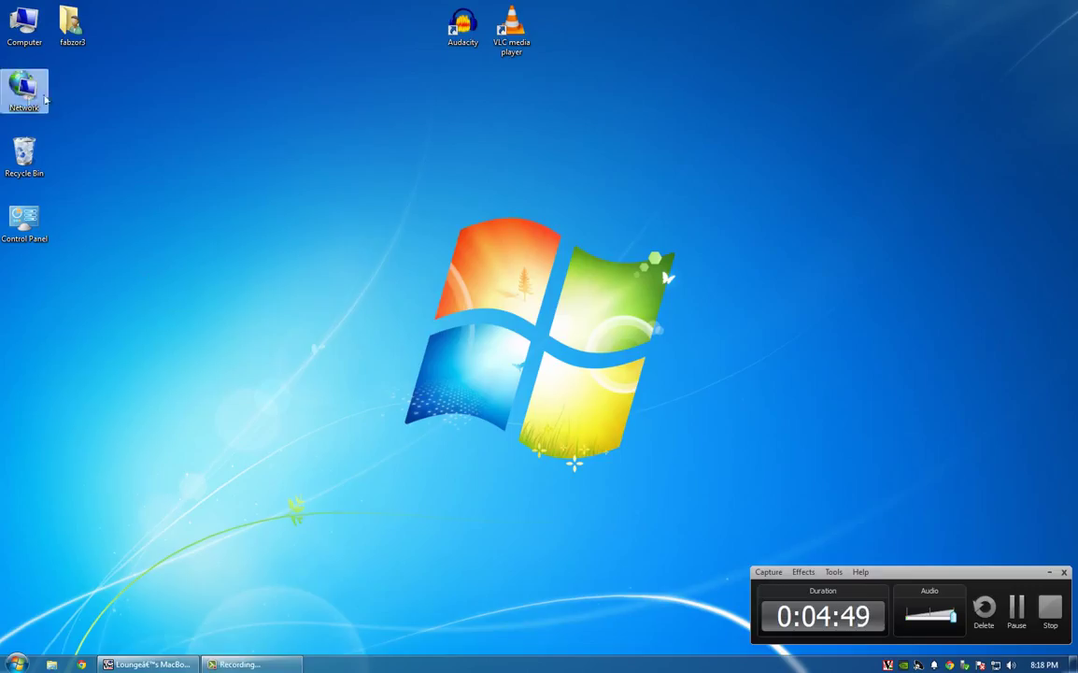
pyautogui.doubleClick(28, 229)
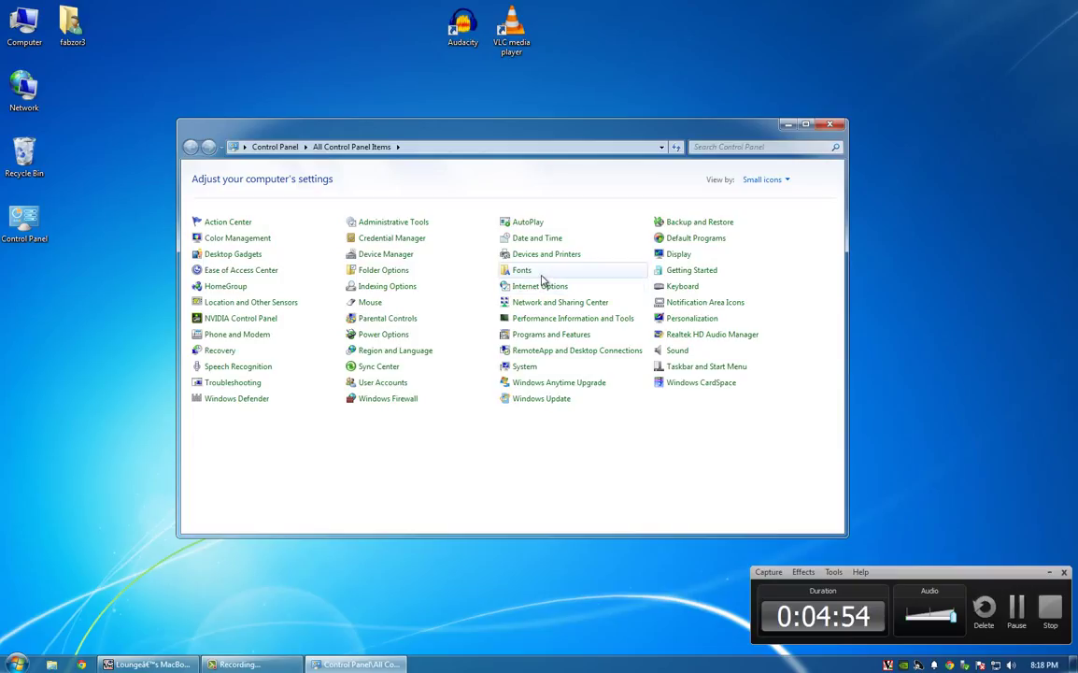
pyautogui.click(746, 147)
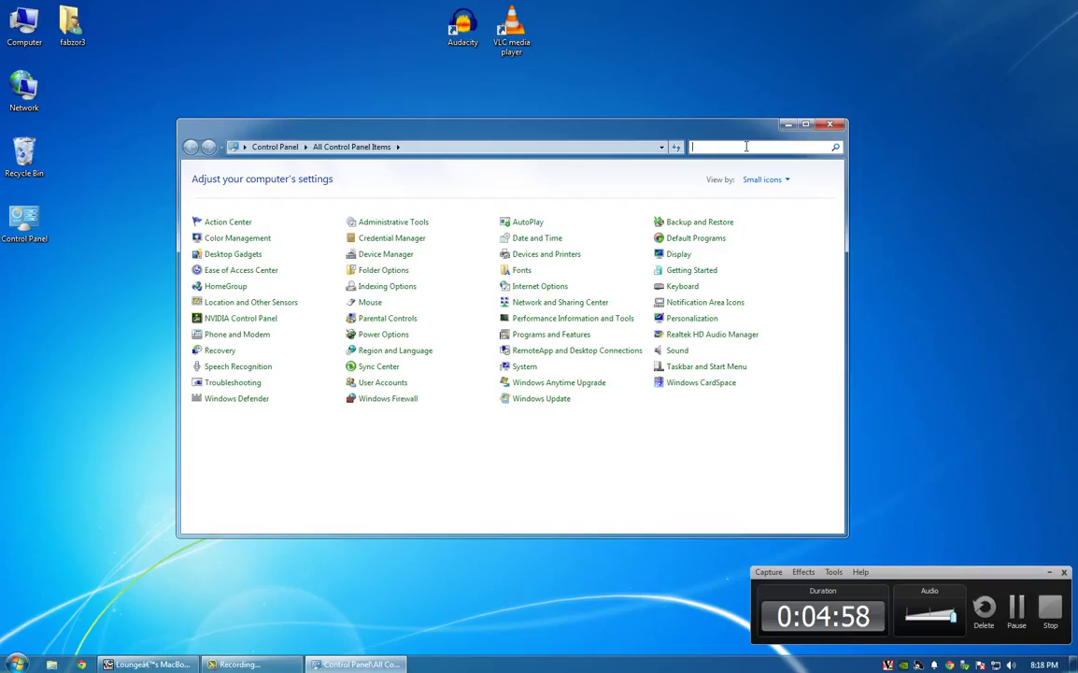
pyautogui.write('sha')
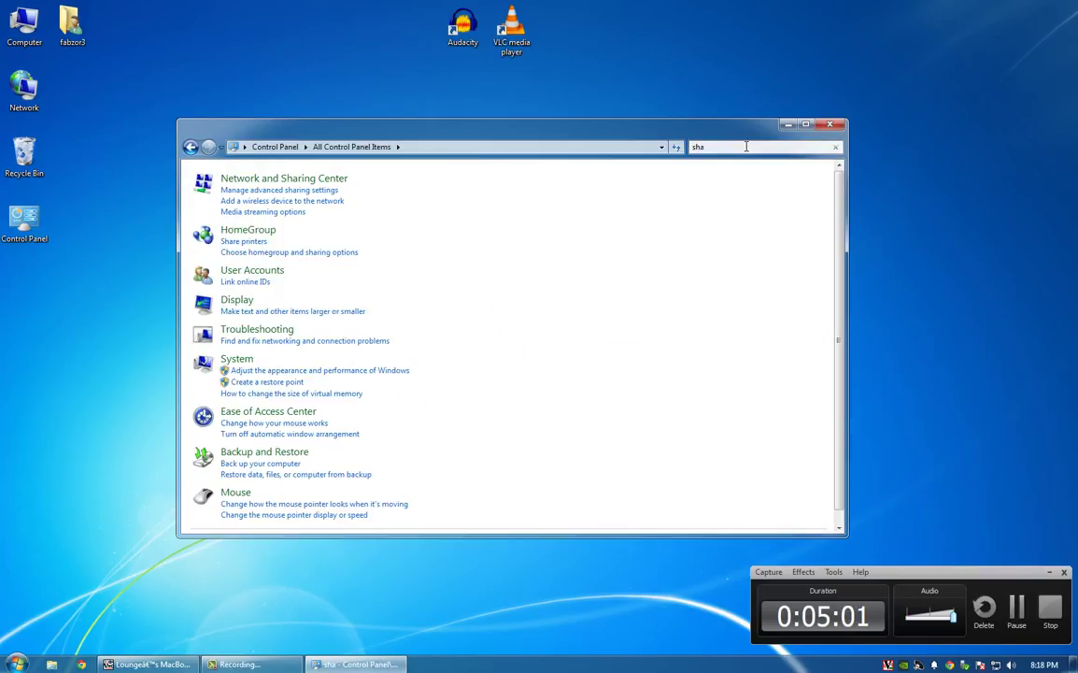
pyautogui.click(280, 191)
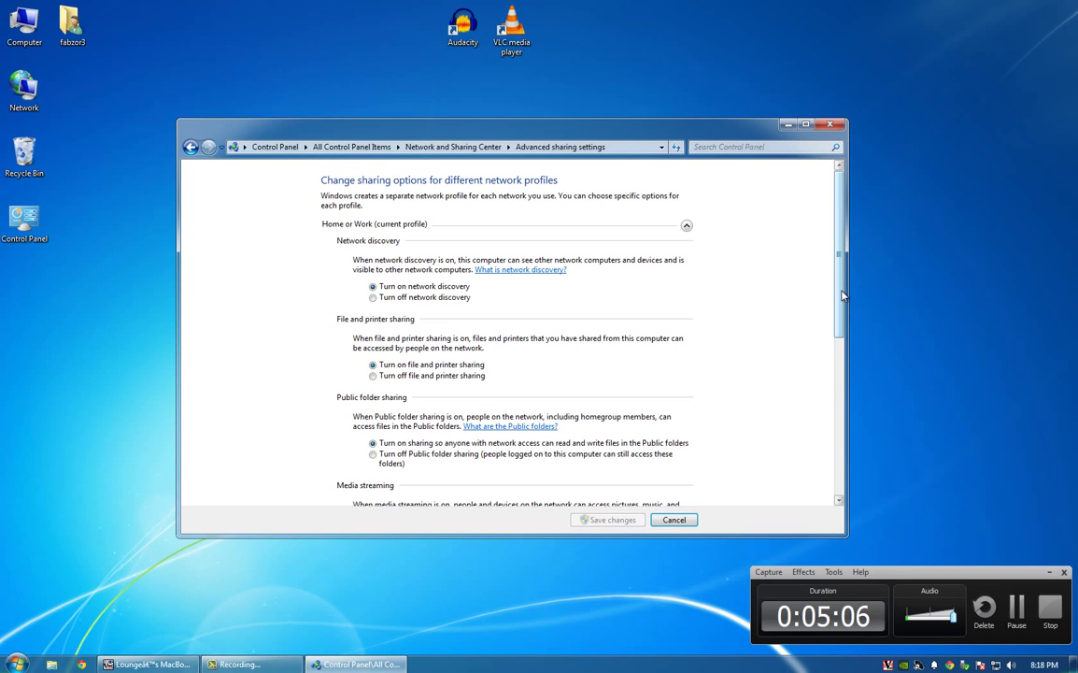
pyautogui.moveTo(840, 295); pyautogui.dragTo(810, 441)
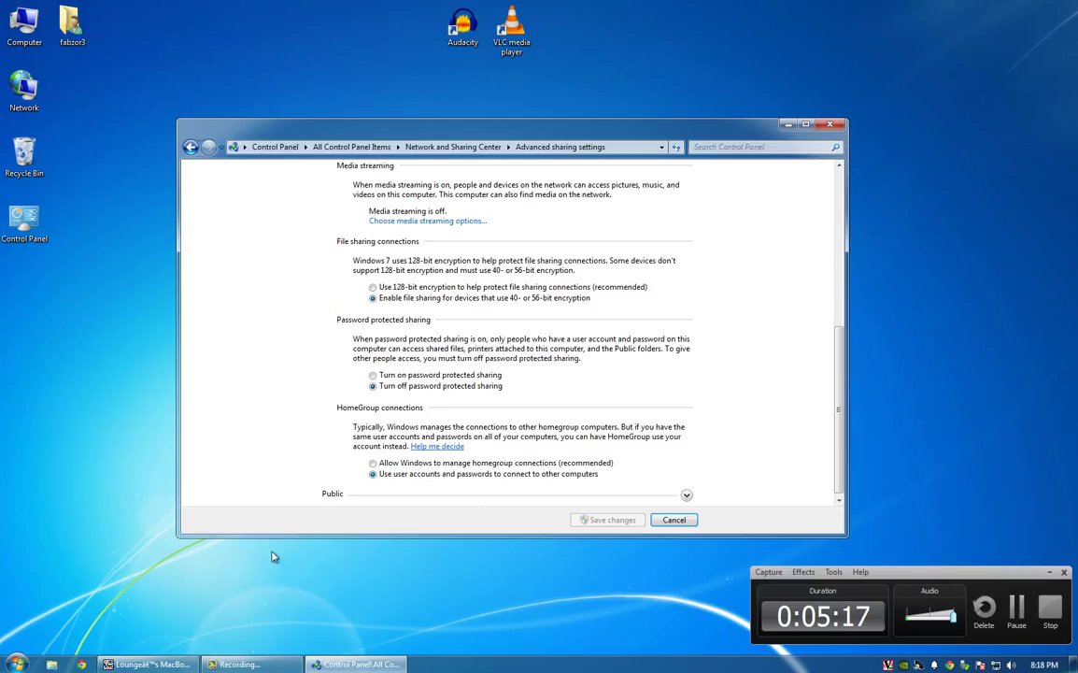
# Return to the MacBook's remote session and enable SMB file sharing for the Lounge Room account, submitting the account password.
pyautogui.click(149, 664)
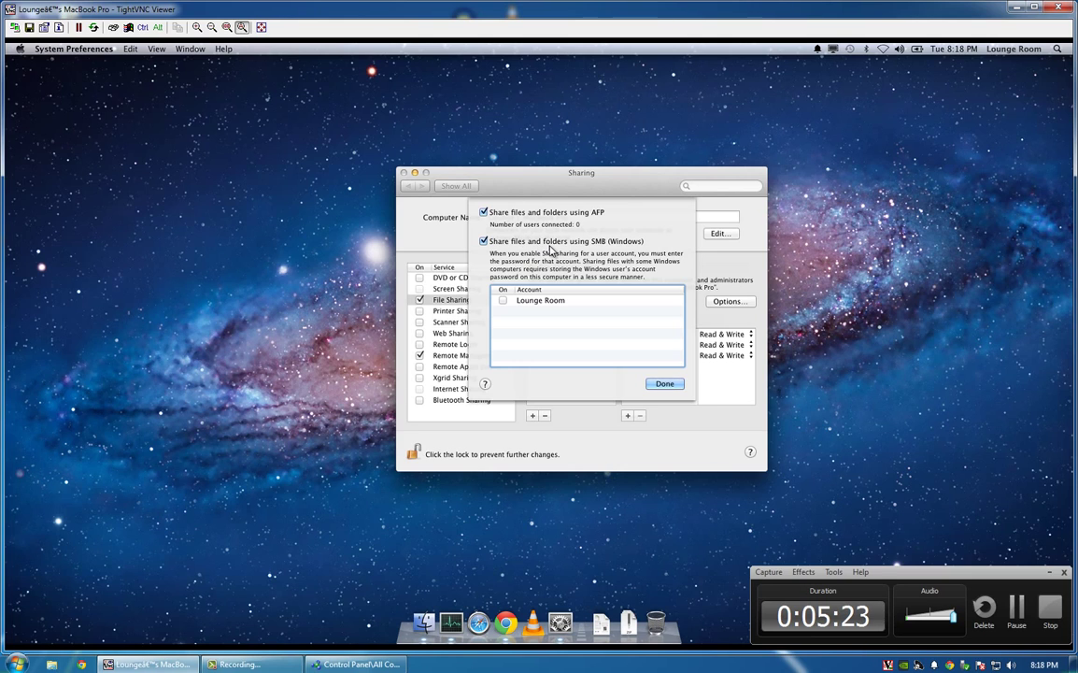
pyautogui.click(504, 302)
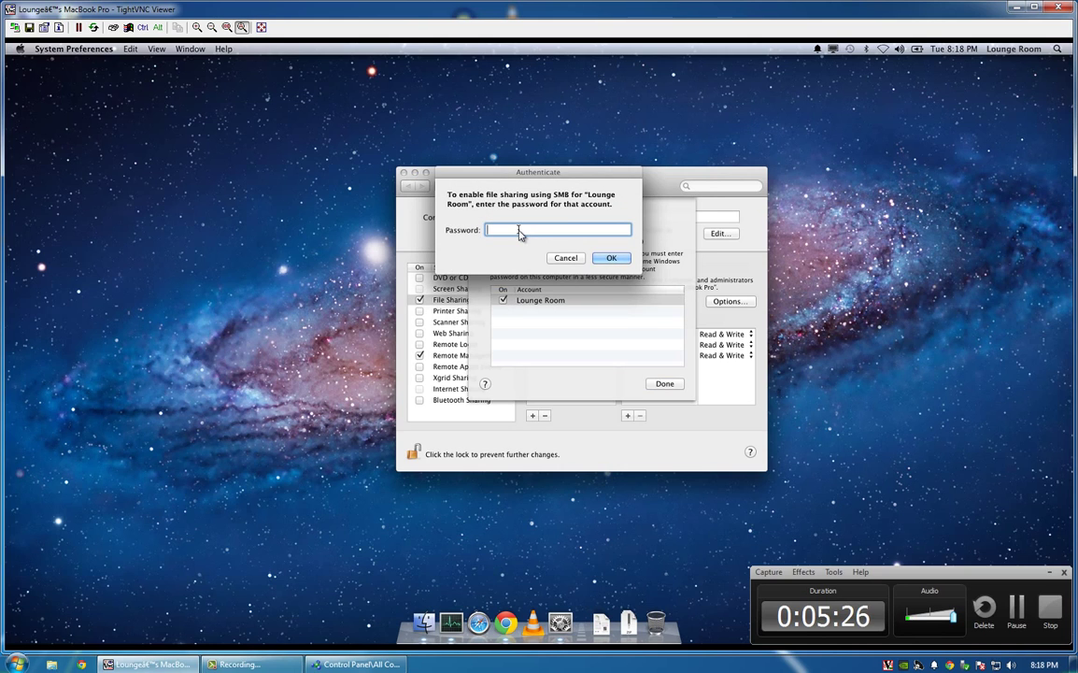
pyautogui.press('Return')
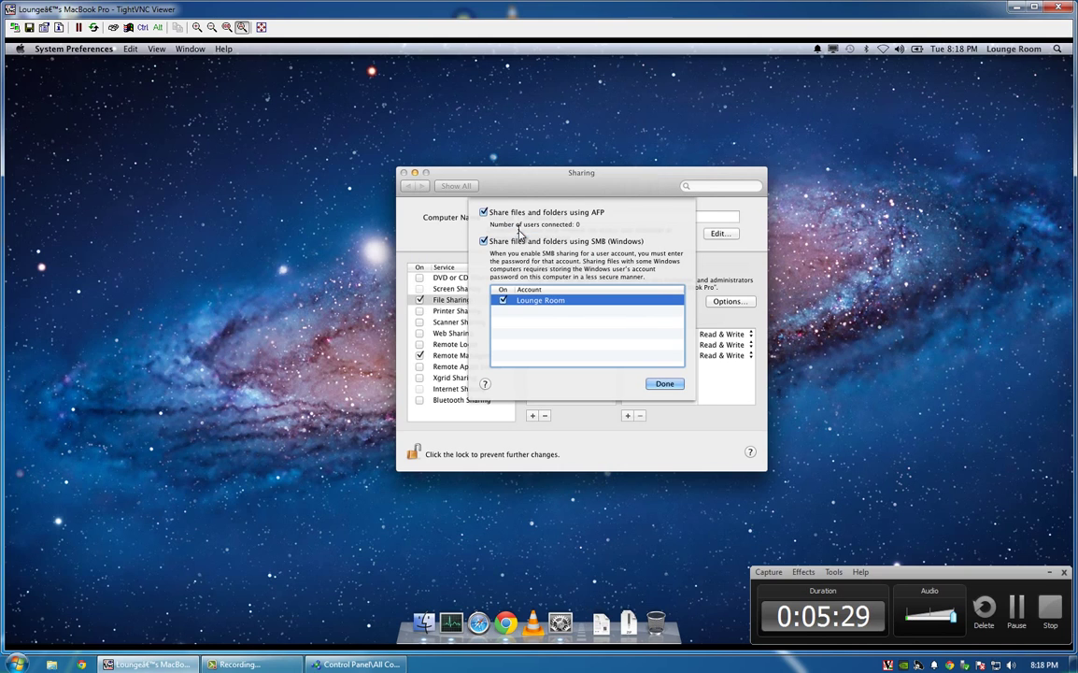